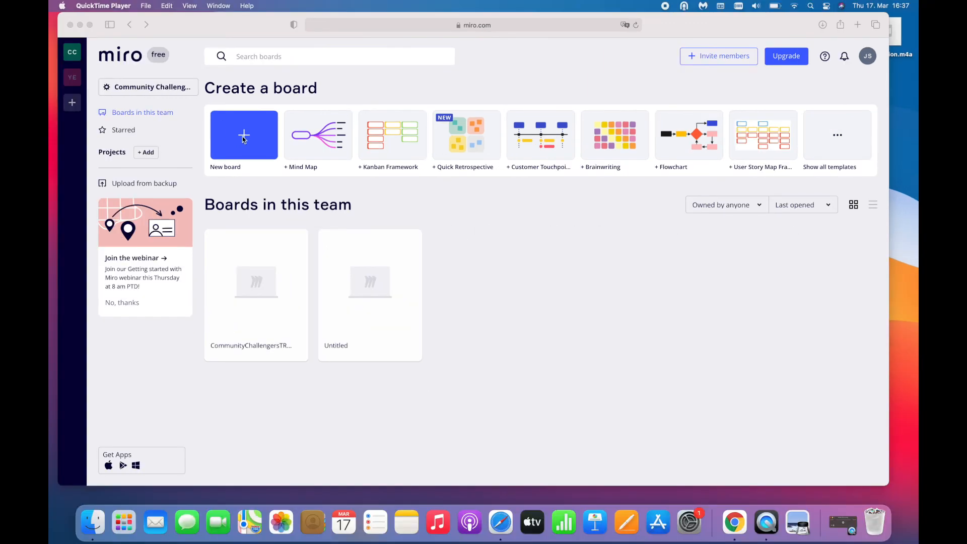
Create a new shared board in the team and dismiss the template picker to start blank.
{"action": "left_click", "coordinate": [245, 140]}
{"action": "left_click", "coordinate": [245, 140]}
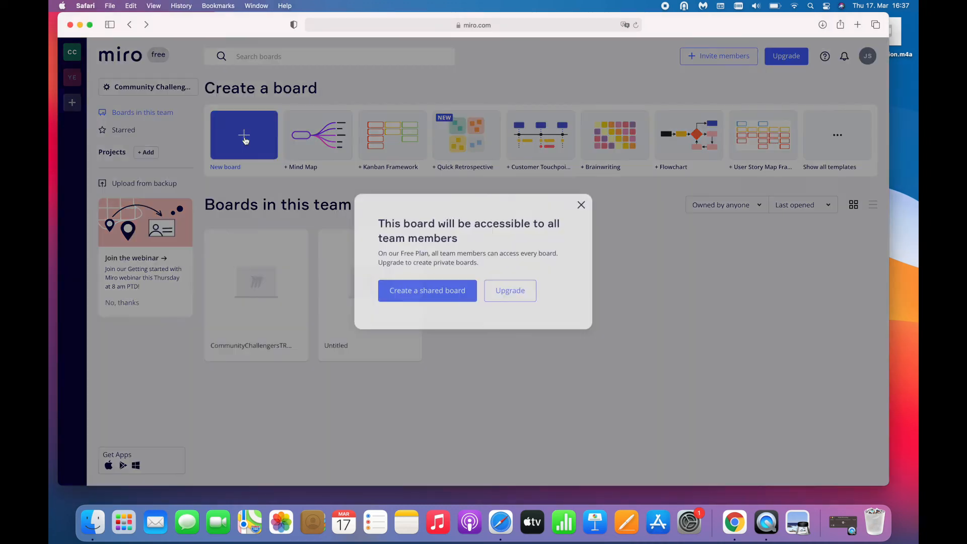
{"action": "left_click", "coordinate": [429, 297]}
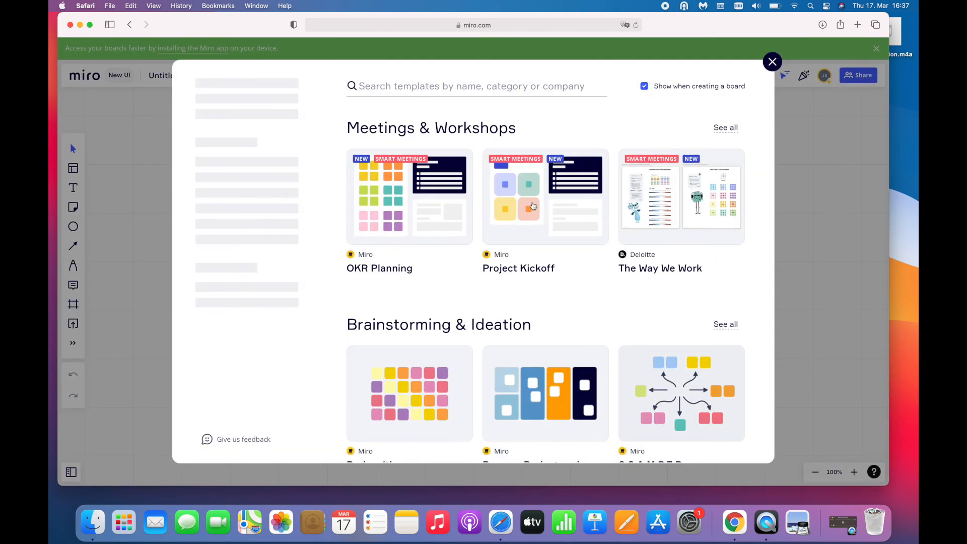
{"action": "left_click", "coordinate": [774, 64]}
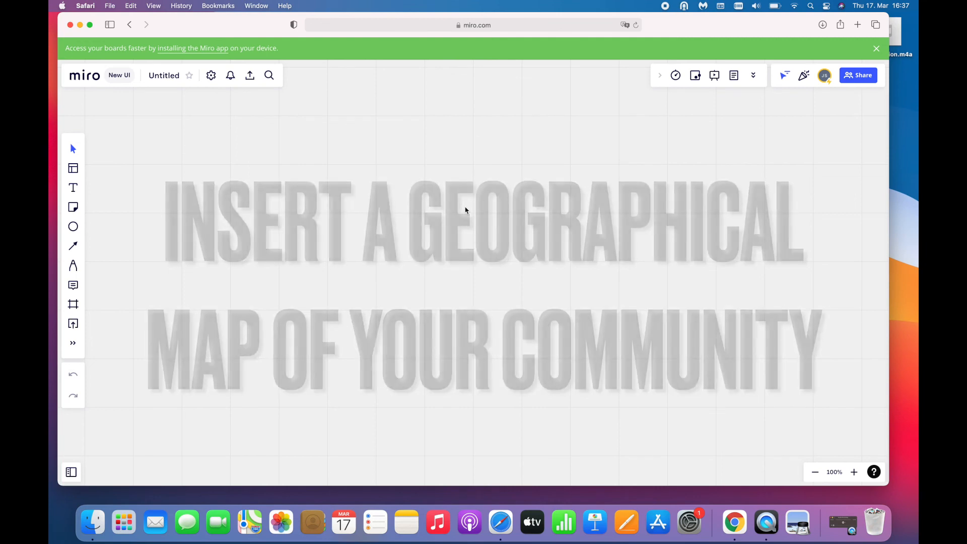
Uncover the desktop files and preview the city map screenshot and the hand-drawn map IMG_2089.jpg.
{"action": "left_click_drag", "start_coordinate": [230, 26], "coordinate": [287, 28]}
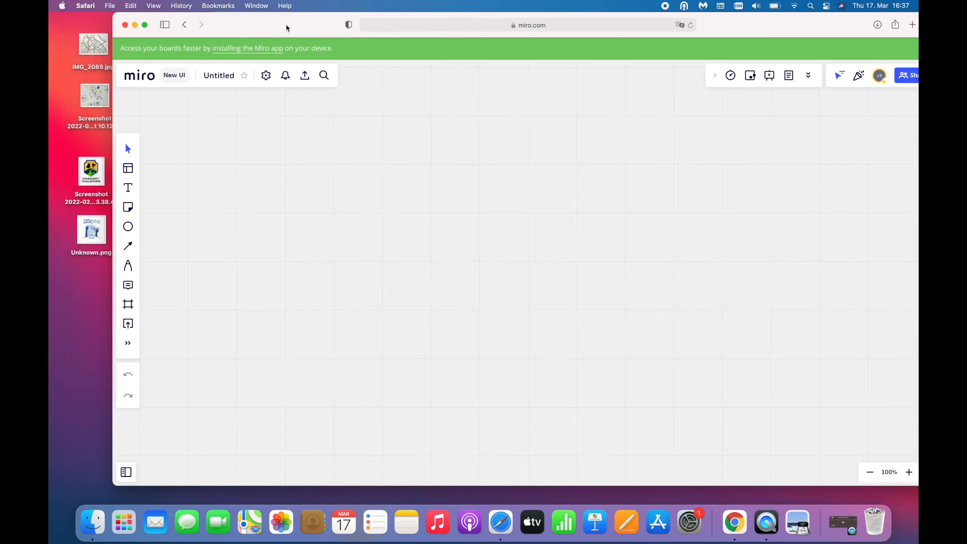
{"action": "left_click", "coordinate": [95, 98]}
{"action": "double_click", "coordinate": [95, 99]}
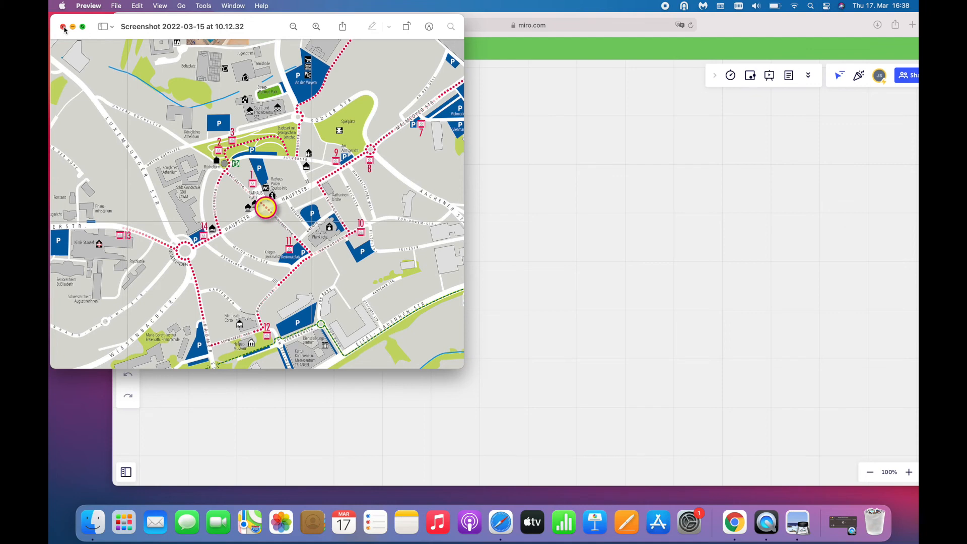
{"action": "left_click", "coordinate": [63, 26]}
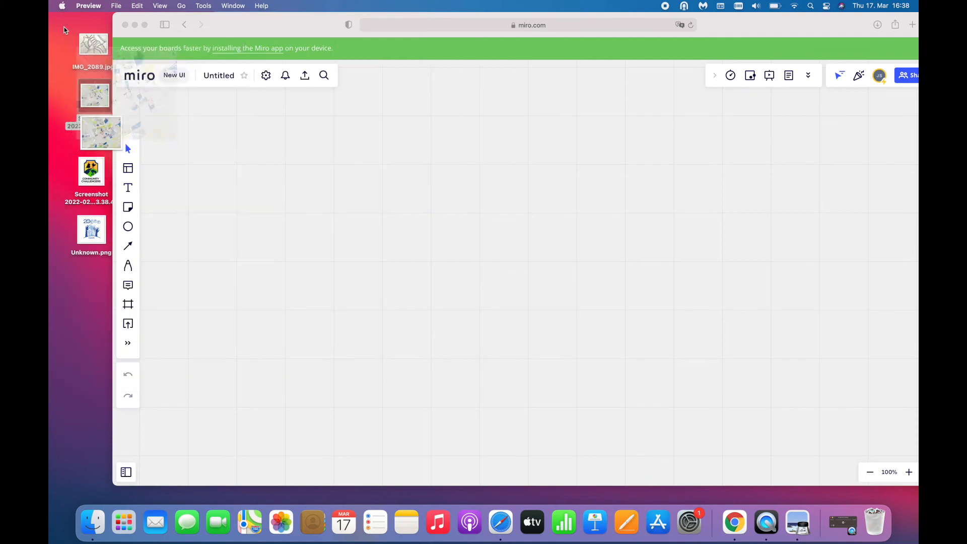
{"action": "double_click", "coordinate": [94, 45]}
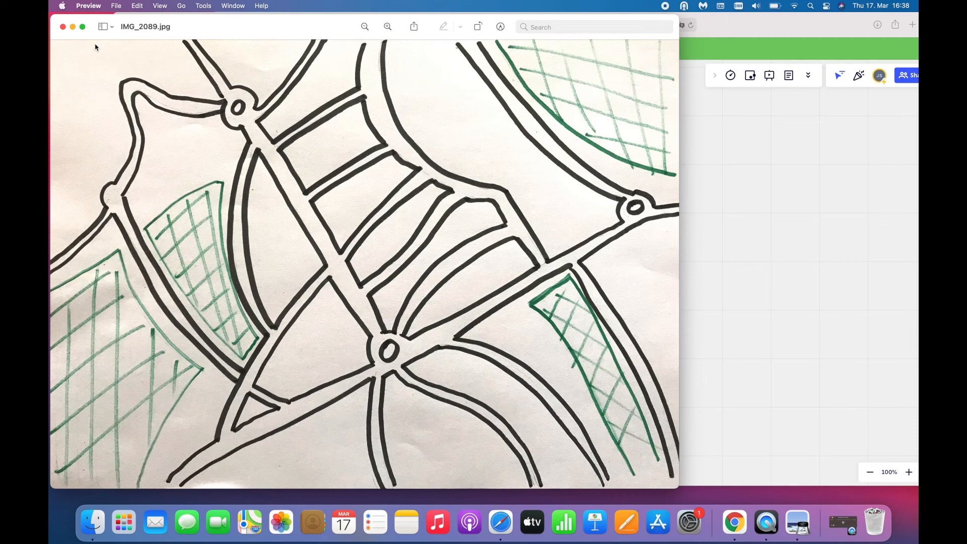
{"action": "left_click", "coordinate": [63, 28]}
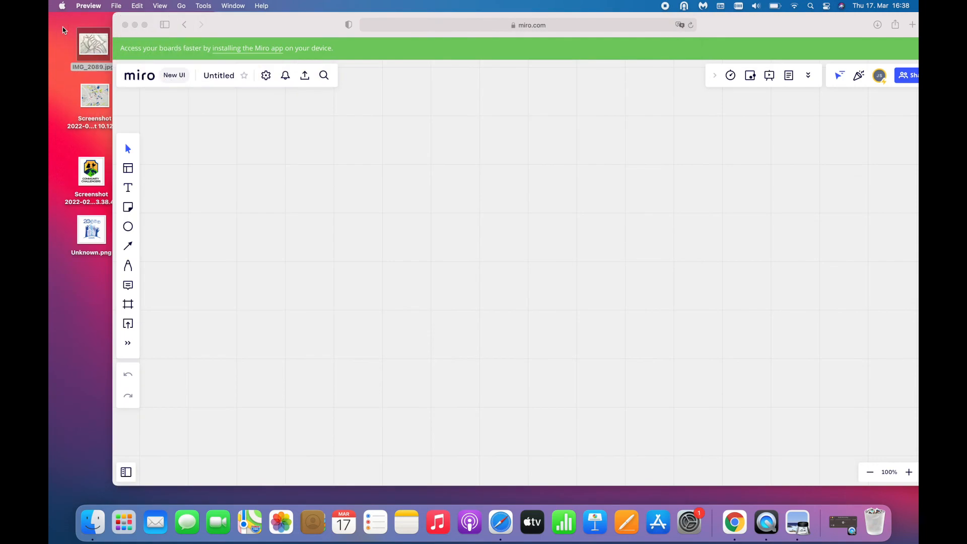
Insert the hand-drawn map IMG_2089.jpg from the desktop onto the board and zoom out to 33% to fit it.
{"action": "left_click_drag", "start_coordinate": [97, 47], "coordinate": [470, 229]}
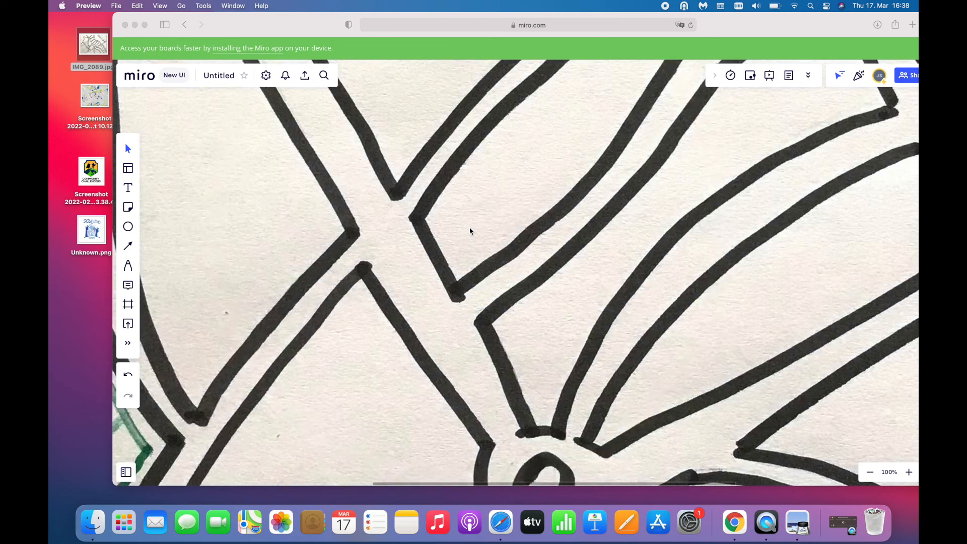
{"action": "left_click_drag", "start_coordinate": [769, 26], "coordinate": [709, 27]}
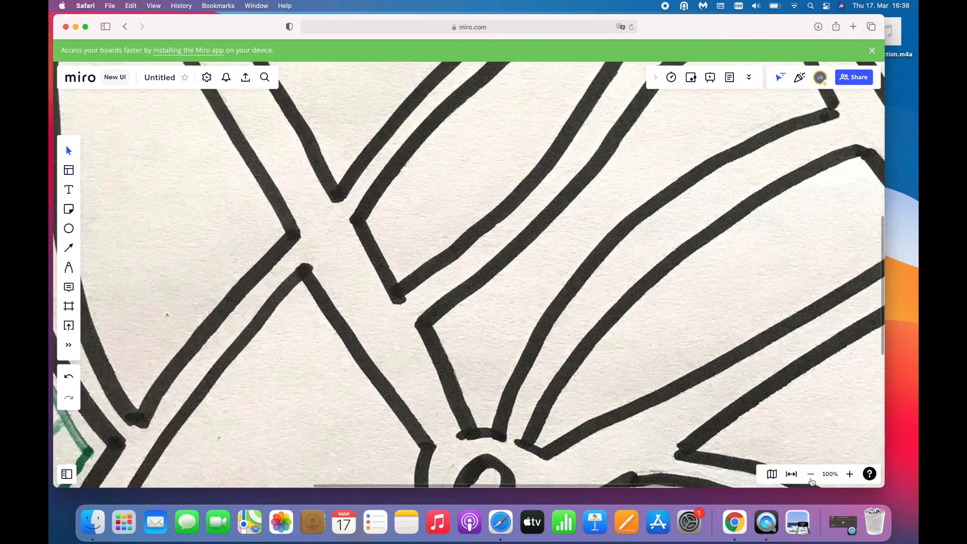
{"action": "left_click", "coordinate": [812, 475]}
{"action": "left_click", "coordinate": [812, 475]}
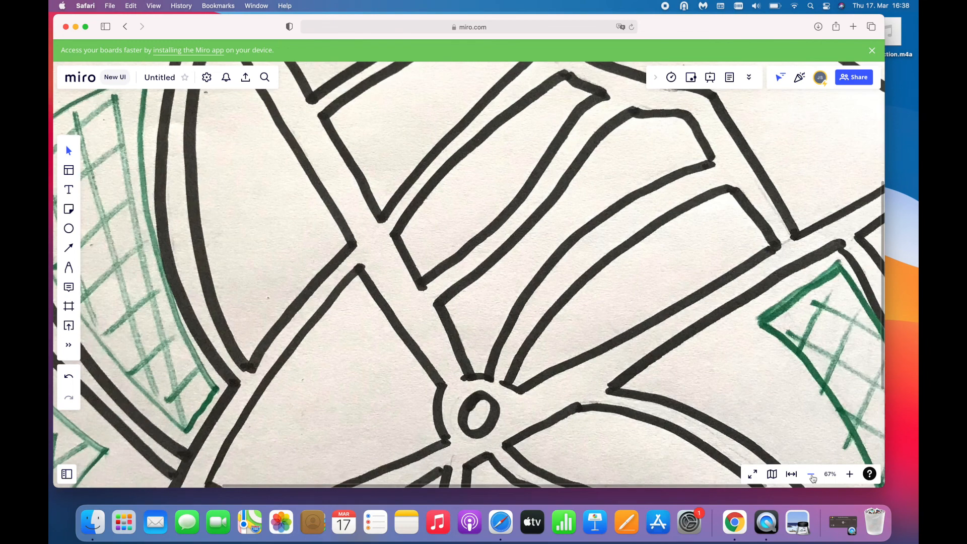
{"action": "left_click", "coordinate": [811, 475]}
{"action": "left_click", "coordinate": [811, 475]}
{"action": "left_click", "coordinate": [812, 475]}
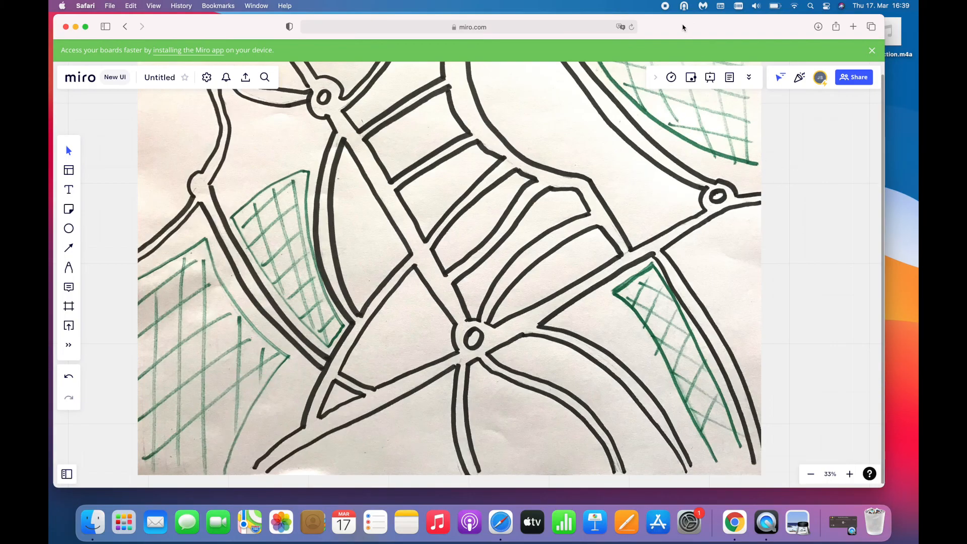
{"action": "left_click_drag", "start_coordinate": [683, 27], "coordinate": [706, 27]}
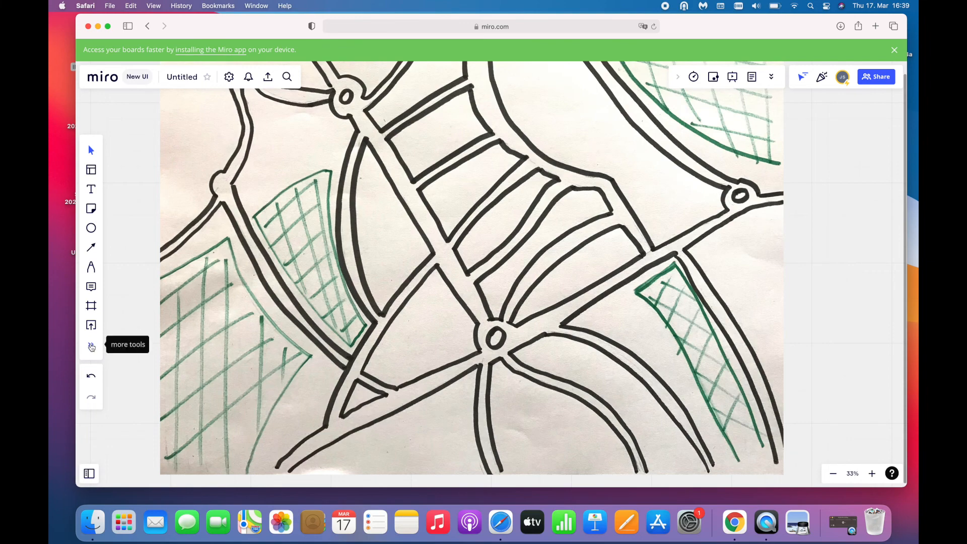
Find "train station" in IconFinder and place the station building icon in the triangular block west of the central roundabout.
{"action": "left_click", "coordinate": [91, 347]}
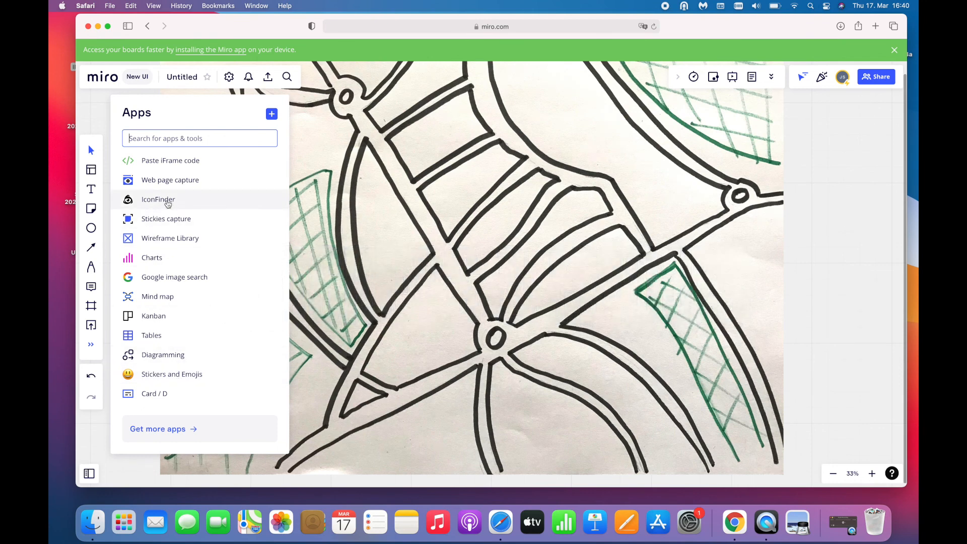
{"action": "left_click", "coordinate": [167, 200]}
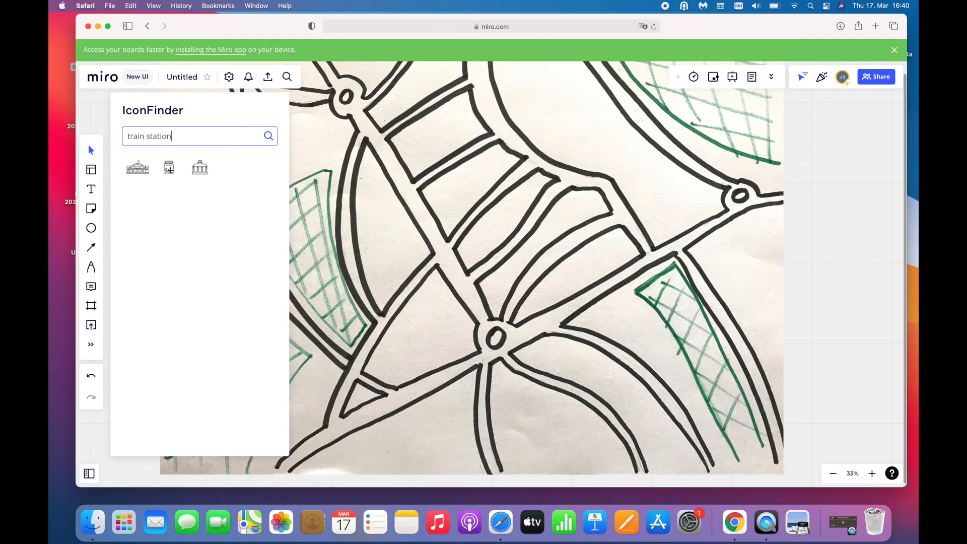
{"action": "left_click_drag", "start_coordinate": [169, 167], "coordinate": [393, 234]}
{"action": "left_click_drag", "start_coordinate": [135, 167], "coordinate": [405, 366]}
Add the text label "train station" directly below the station icon.
{"action": "left_click", "coordinate": [100, 195]}
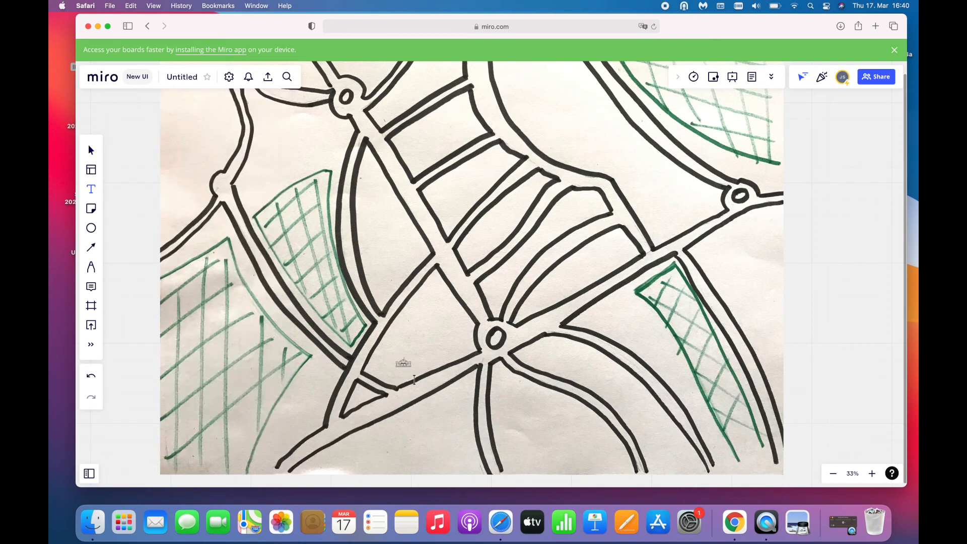
{"action": "left_click", "coordinate": [395, 371]}
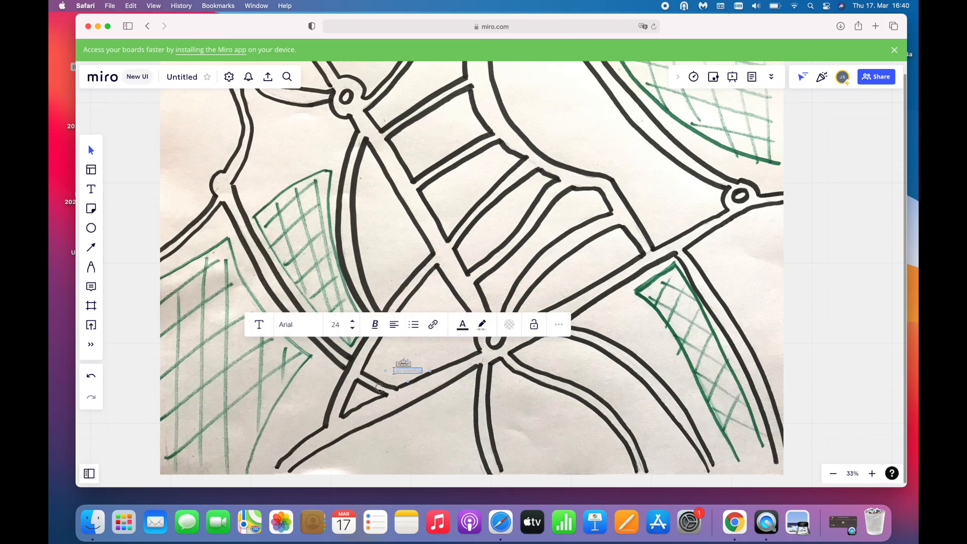
{"action": "type", "text": "train station"}
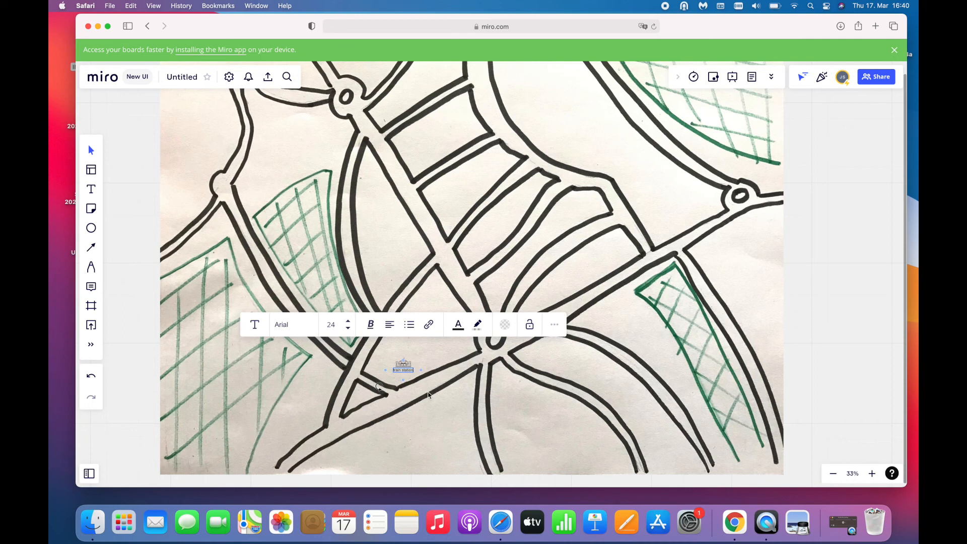
{"action": "left_click", "coordinate": [462, 417]}
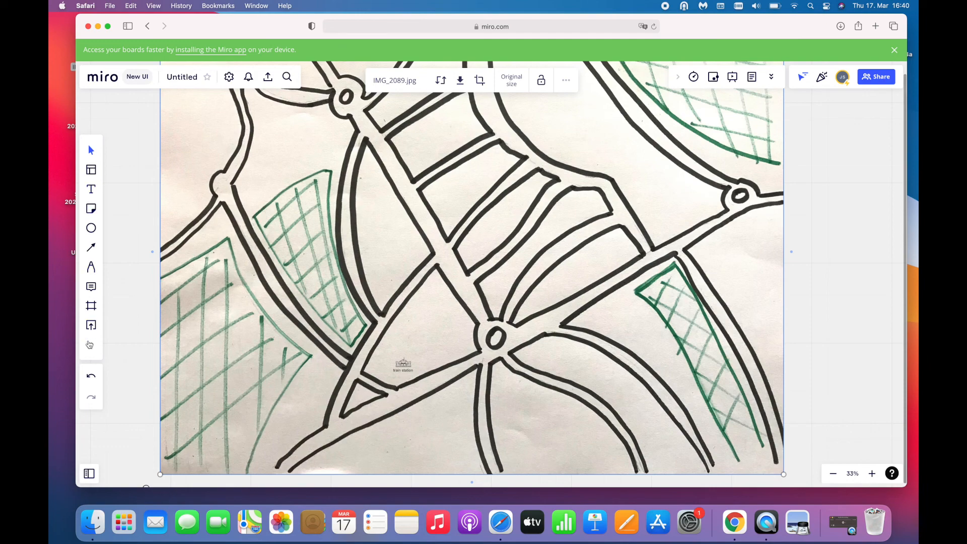
Search IconFinder for "church" and place a church icon in the block beside the central diagonal road.
{"action": "left_click", "coordinate": [90, 343]}
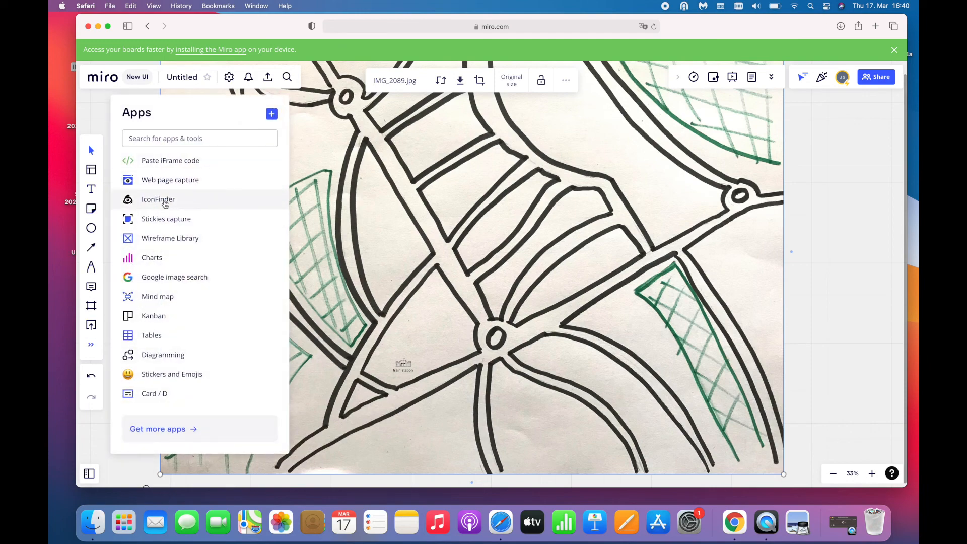
{"action": "left_click", "coordinate": [159, 199]}
{"action": "left_click_drag", "start_coordinate": [173, 134], "coordinate": [70, 136]}
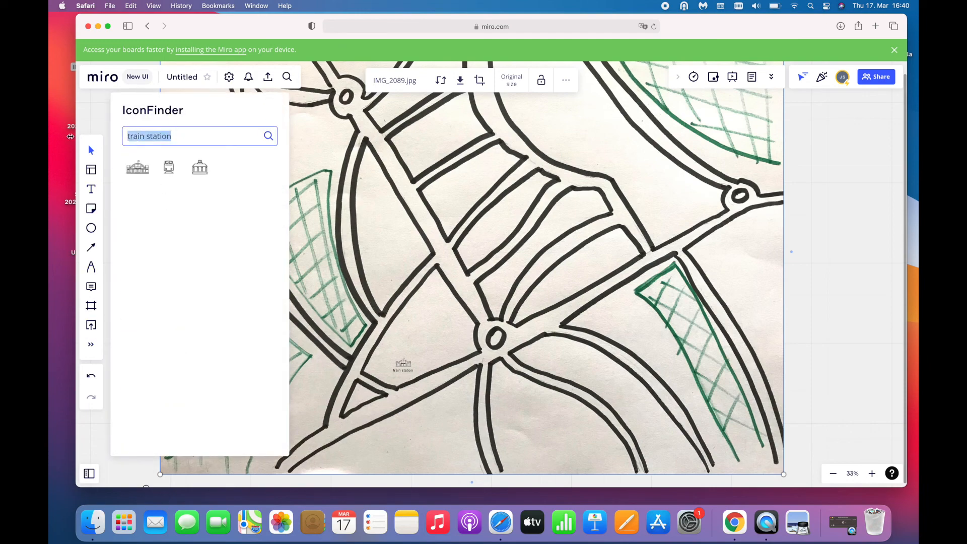
{"action": "type", "text": "church"}
{"action": "key", "text": "Return"}
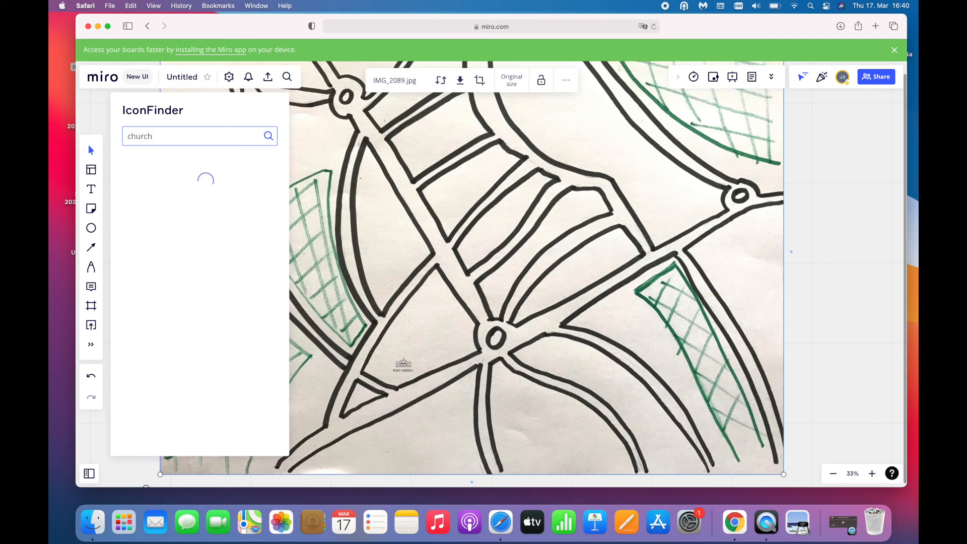
{"action": "left_click_drag", "start_coordinate": [139, 203], "coordinate": [437, 190]}
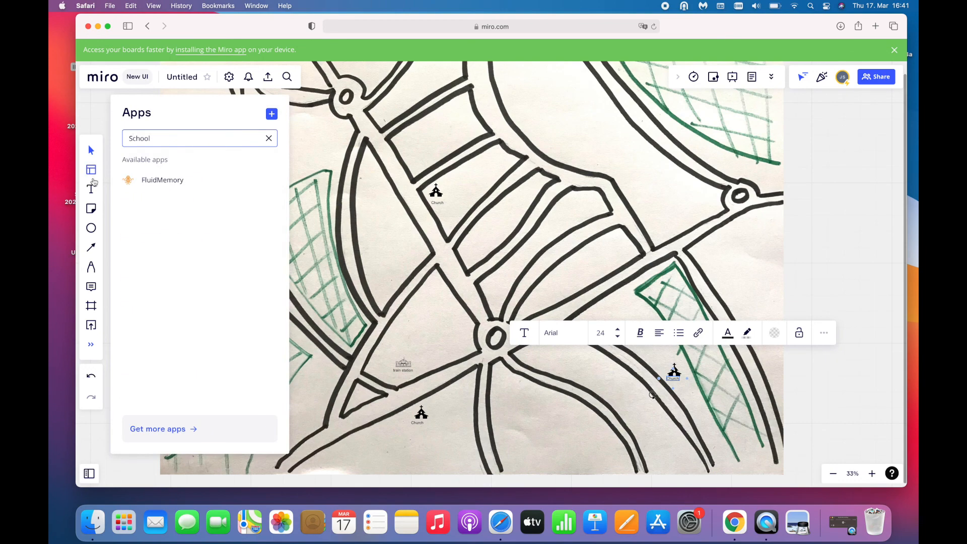
{"action": "left_click", "coordinate": [144, 199]}
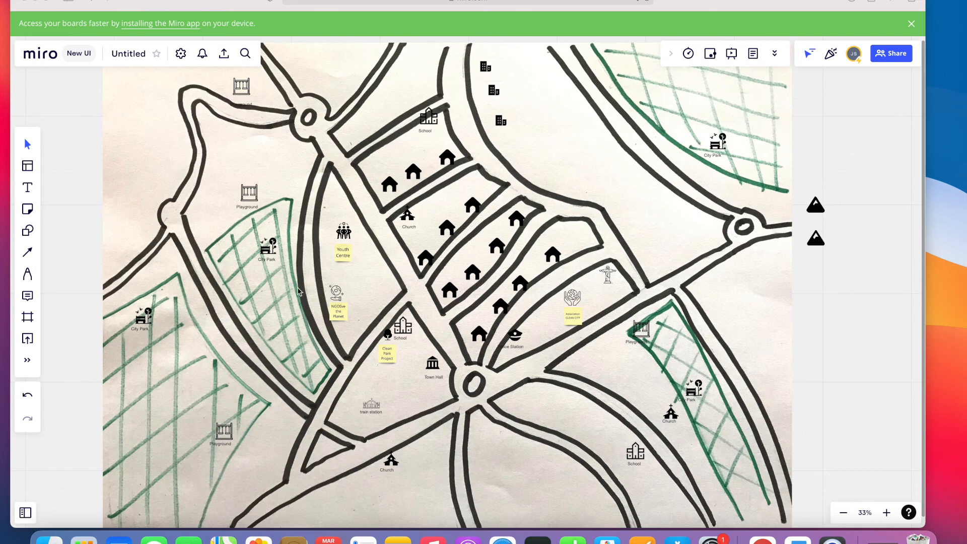
Search IconFinder for "bicycle" and place a bicycle icon on the map just east of the upper roundabout.
{"action": "left_click", "coordinate": [28, 363]}
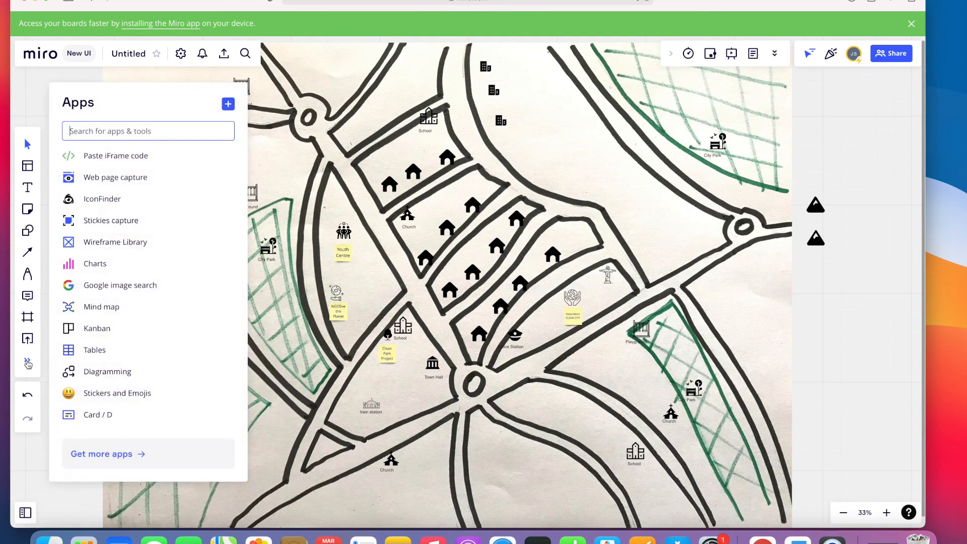
{"action": "left_click", "coordinate": [99, 203]}
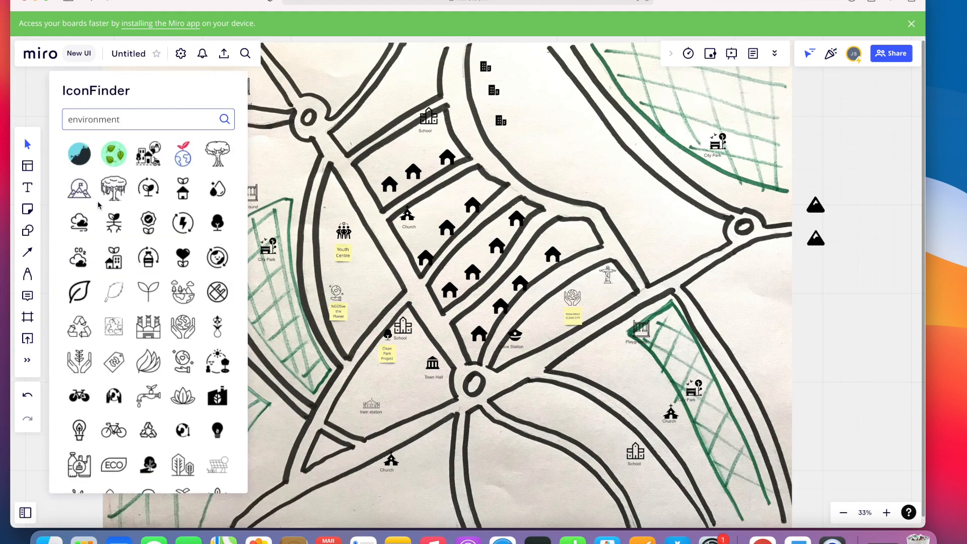
{"action": "key", "text": "BackSpace"}
{"action": "key", "text": "BackSpace"}
{"action": "key", "text": "BackSpace"}
{"action": "key", "text": "BackSpace"}
{"action": "key", "text": "BackSpace"}
{"action": "key", "text": "BackSpace"}
{"action": "key", "text": "BackSpace"}
{"action": "key", "text": "BackSpace"}
{"action": "key", "text": "BackSpace"}
{"action": "key", "text": "BackSpace"}
{"action": "key", "text": "BackSpace"}
{"action": "type", "text": "bicicle"}
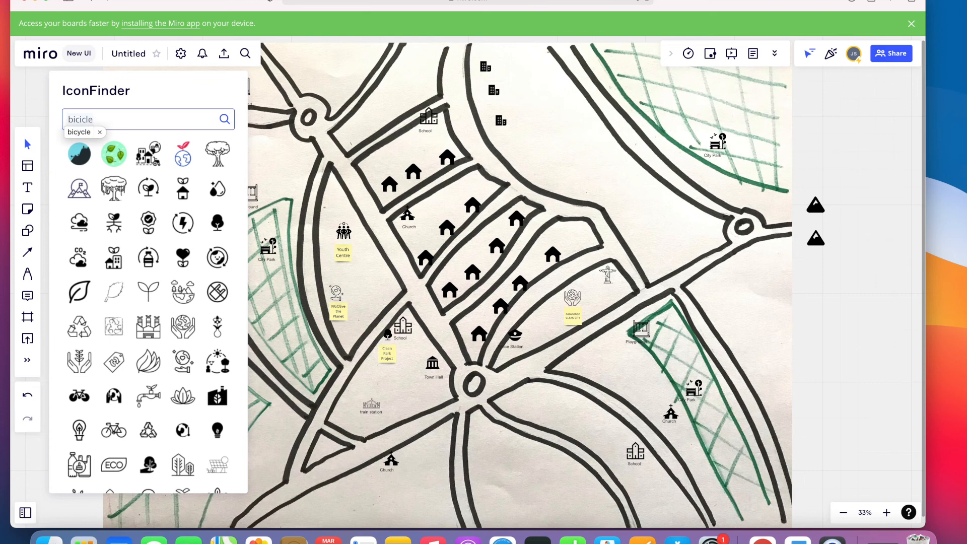
{"action": "left_click", "coordinate": [84, 132]}
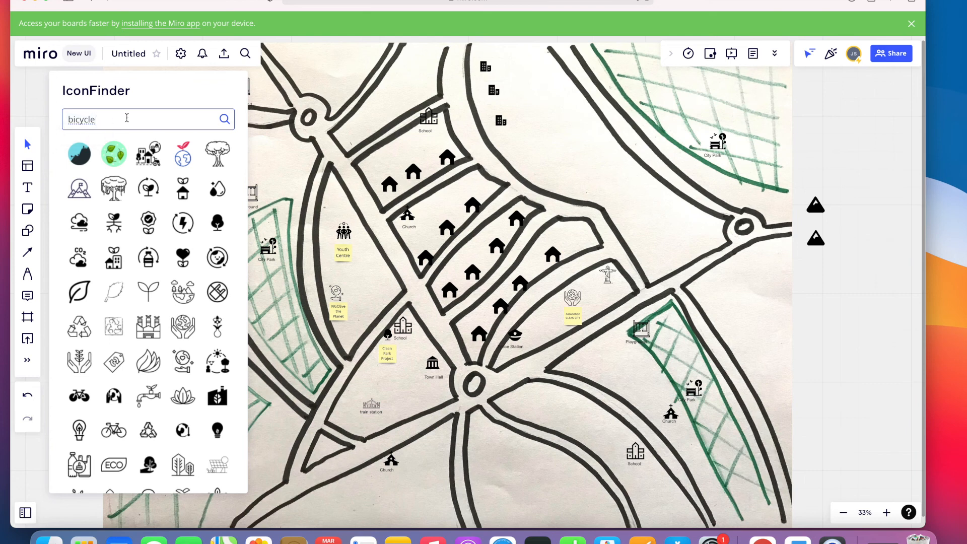
{"action": "key", "text": "Return"}
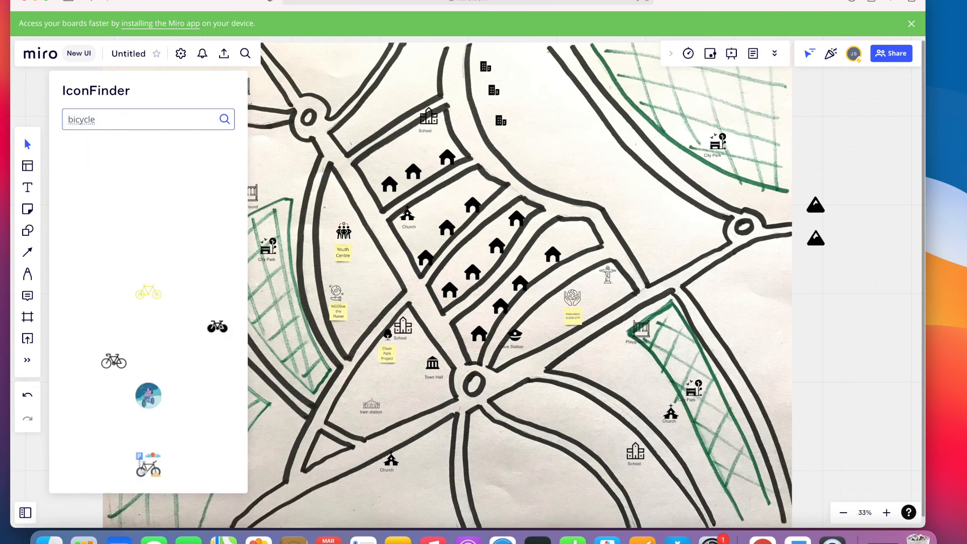
{"action": "left_click_drag", "start_coordinate": [217, 153], "coordinate": [383, 93]}
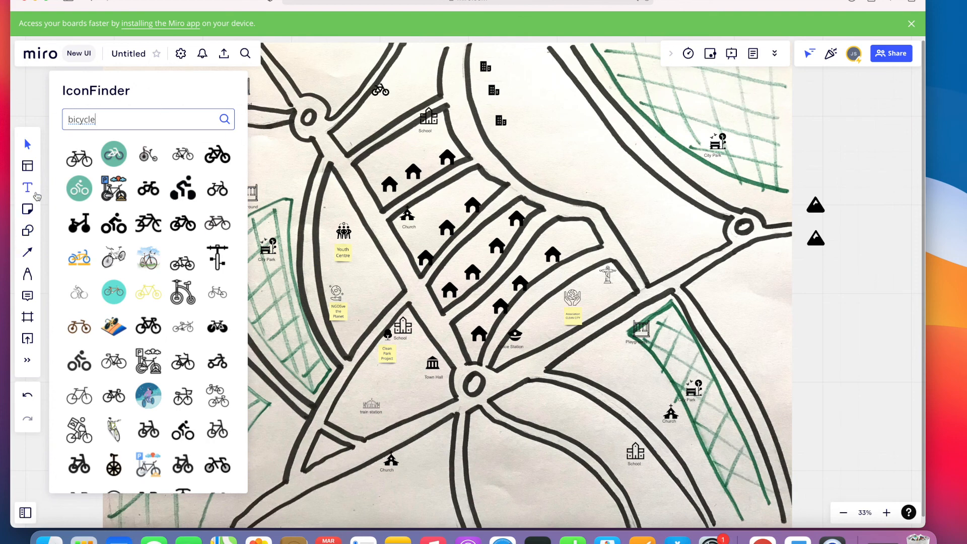
Add a yellow sticky note reading "Bike my City" and position it just below the bicycle icon.
{"action": "left_click", "coordinate": [28, 211]}
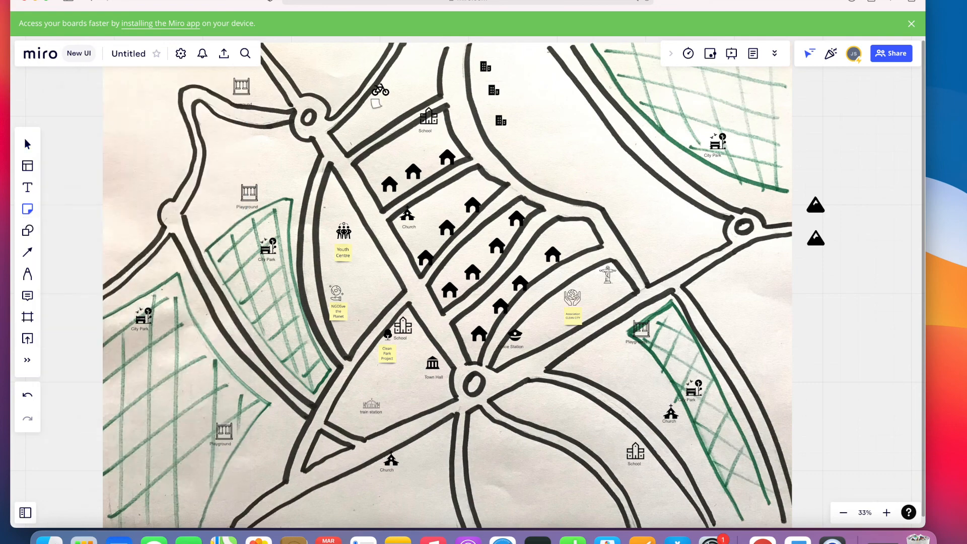
{"action": "left_click", "coordinate": [381, 104]}
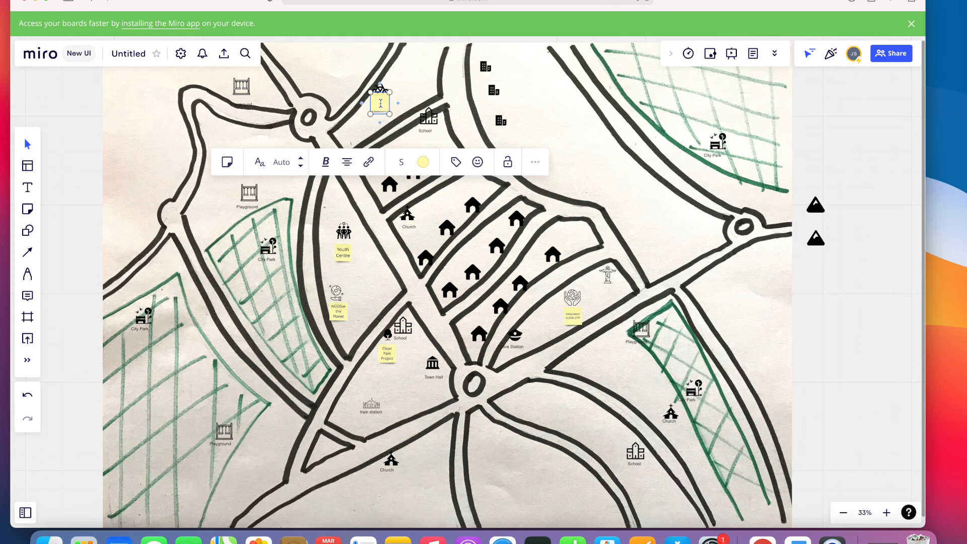
{"action": "type", "text": "Bike my City"}
{"action": "left_click", "coordinate": [410, 87]}
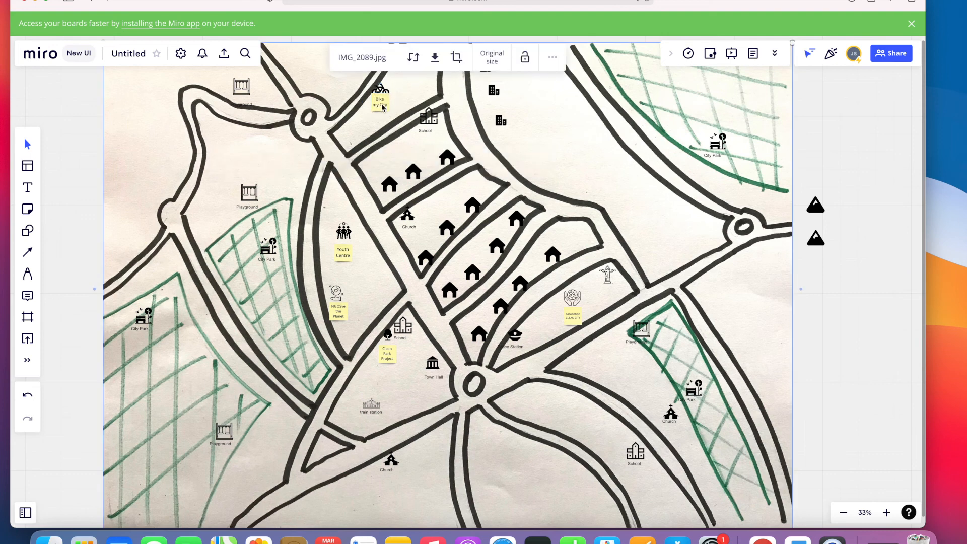
{"action": "left_click_drag", "start_coordinate": [383, 108], "coordinate": [382, 113]}
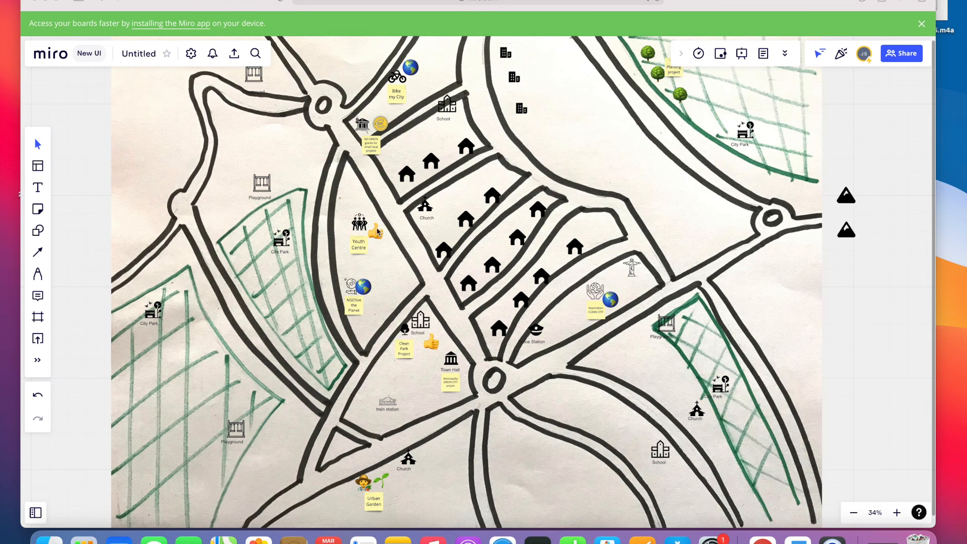
Examine the icons, project notes and emojis from the Bike my City area down to the Urban Garden.
{"action": "left_click", "coordinate": [38, 361]}
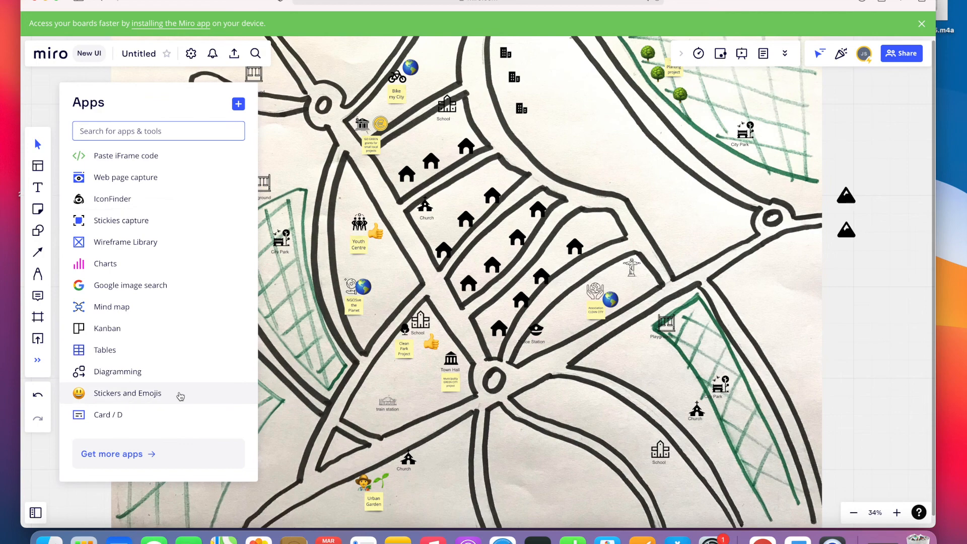
{"action": "left_click", "coordinate": [399, 282]}
{"action": "scroll", "coordinate": [404, 157], "scroll_direction": "up", "scroll_amount": 5}
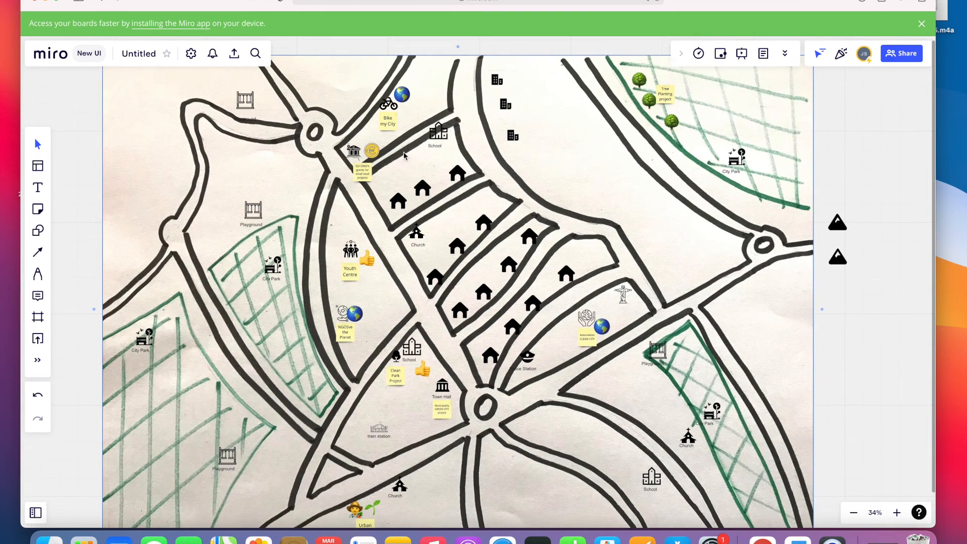
{"action": "scroll", "coordinate": [407, 156], "scroll_direction": "up", "scroll_amount": 3}
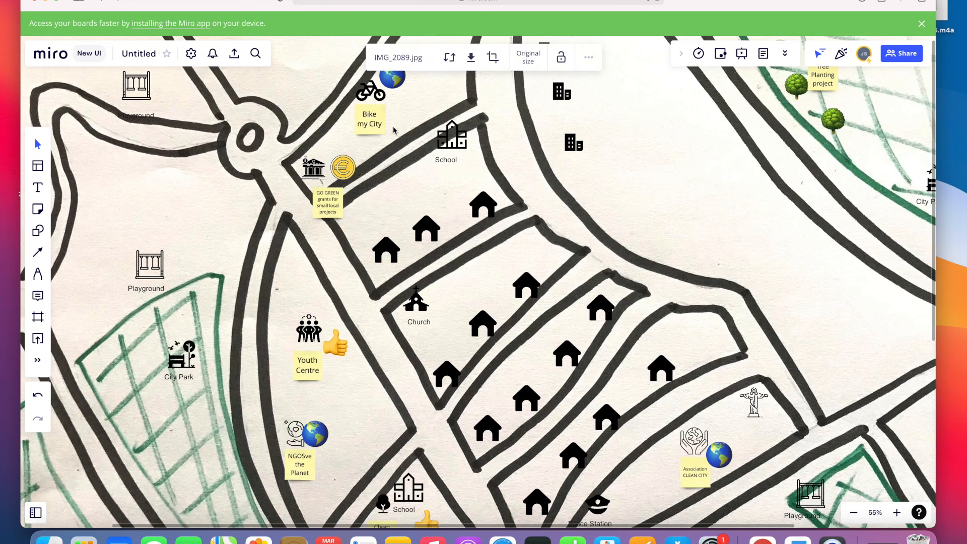
{"action": "scroll", "coordinate": [394, 130], "scroll_direction": "down", "scroll_amount": 2}
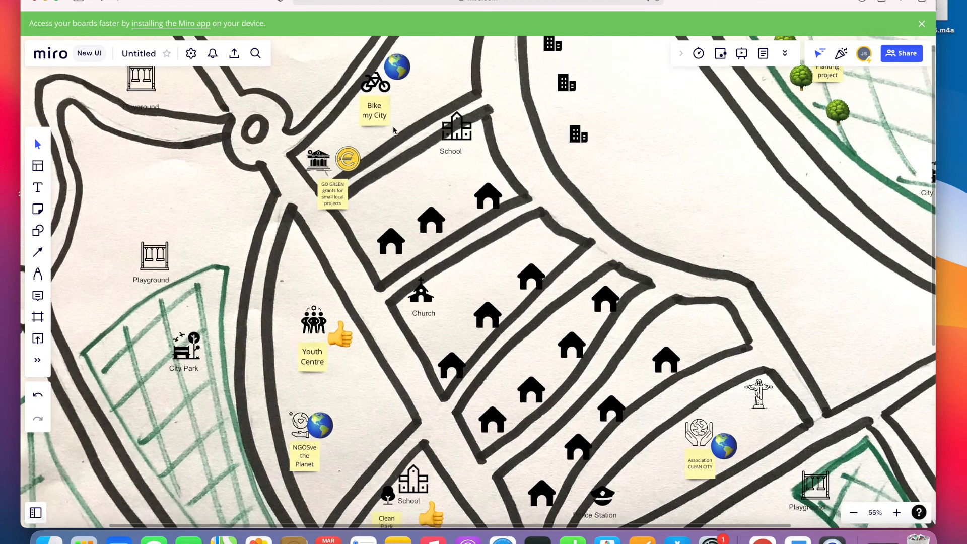
{"action": "scroll", "coordinate": [394, 130], "scroll_direction": "down", "scroll_amount": 2}
{"action": "scroll", "coordinate": [394, 131], "scroll_direction": "left", "scroll_amount": 2}
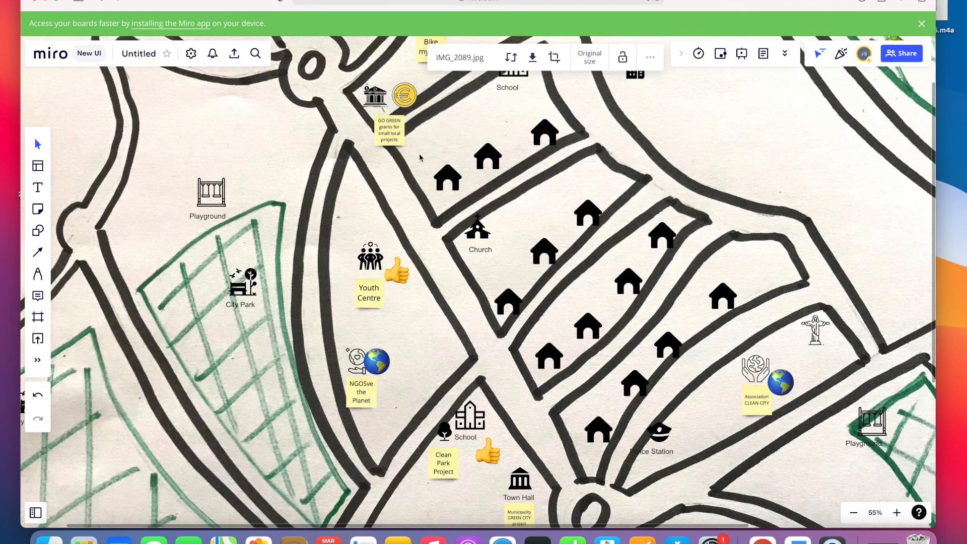
{"action": "scroll", "coordinate": [420, 157], "scroll_direction": "up", "scroll_amount": 2}
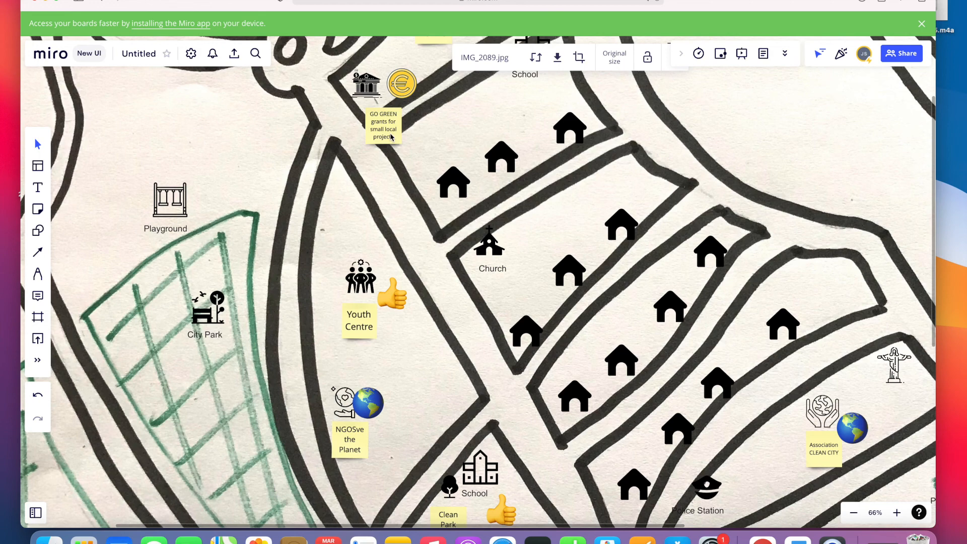
{"action": "scroll", "coordinate": [391, 137], "scroll_direction": "down", "scroll_amount": 5}
{"action": "scroll", "coordinate": [391, 137], "scroll_direction": "down", "scroll_amount": 8}
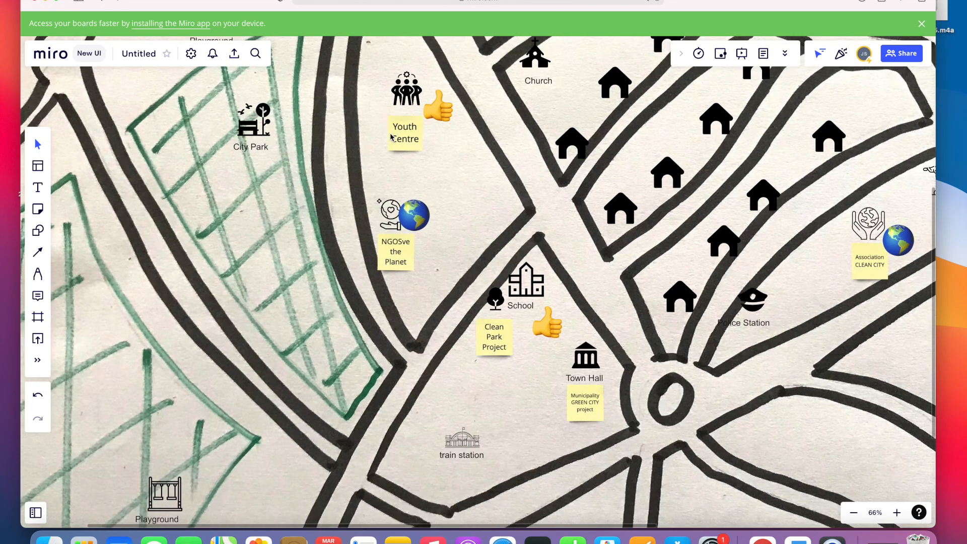
{"action": "scroll", "coordinate": [391, 137], "scroll_direction": "right", "scroll_amount": 5}
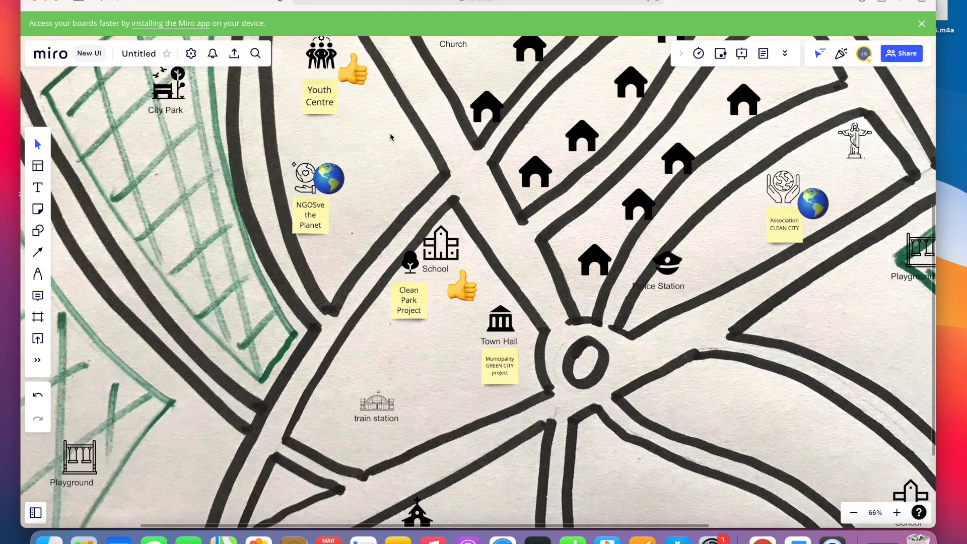
{"action": "scroll", "coordinate": [391, 137], "scroll_direction": "right", "scroll_amount": 2}
{"action": "scroll", "coordinate": [413, 338], "scroll_direction": "down", "scroll_amount": 6}
{"action": "scroll", "coordinate": [413, 340], "scroll_direction": "down", "scroll_amount": 3}
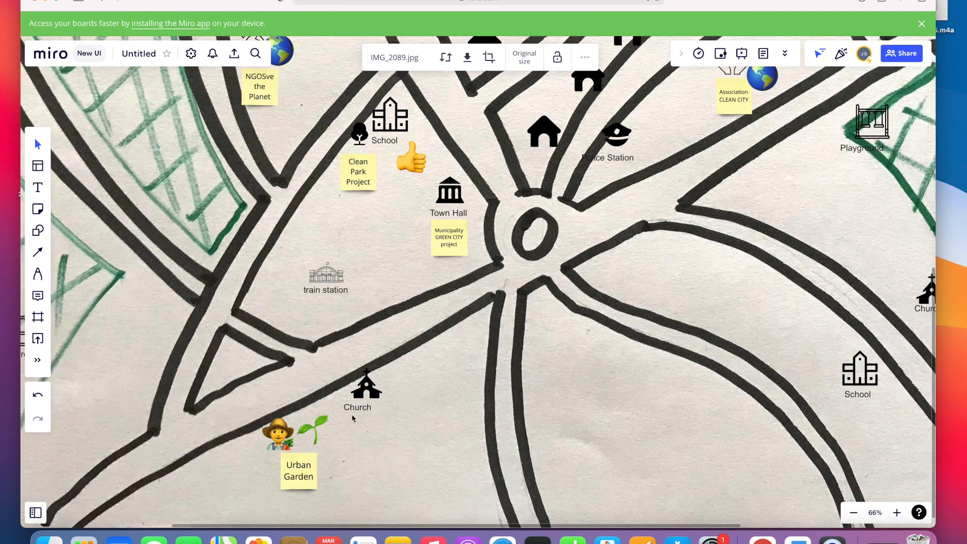
Examine the markers from the central roundabout past the CLEAN CITY association up to the Tree Planting project.
{"action": "scroll", "coordinate": [546, 295], "scroll_direction": "up", "scroll_amount": 1}
{"action": "scroll", "coordinate": [546, 296], "scroll_direction": "right", "scroll_amount": 1}
{"action": "scroll", "coordinate": [545, 296], "scroll_direction": "up", "scroll_amount": 5}
{"action": "scroll", "coordinate": [546, 296], "scroll_direction": "right", "scroll_amount": 3}
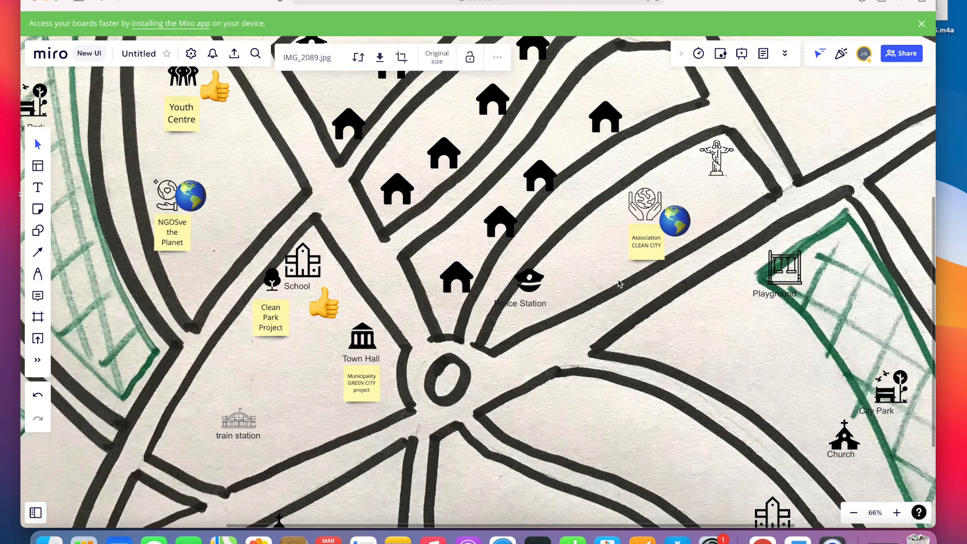
{"action": "scroll", "coordinate": [729, 219], "scroll_direction": "up", "scroll_amount": 5}
{"action": "scroll", "coordinate": [728, 219], "scroll_direction": "right", "scroll_amount": 2}
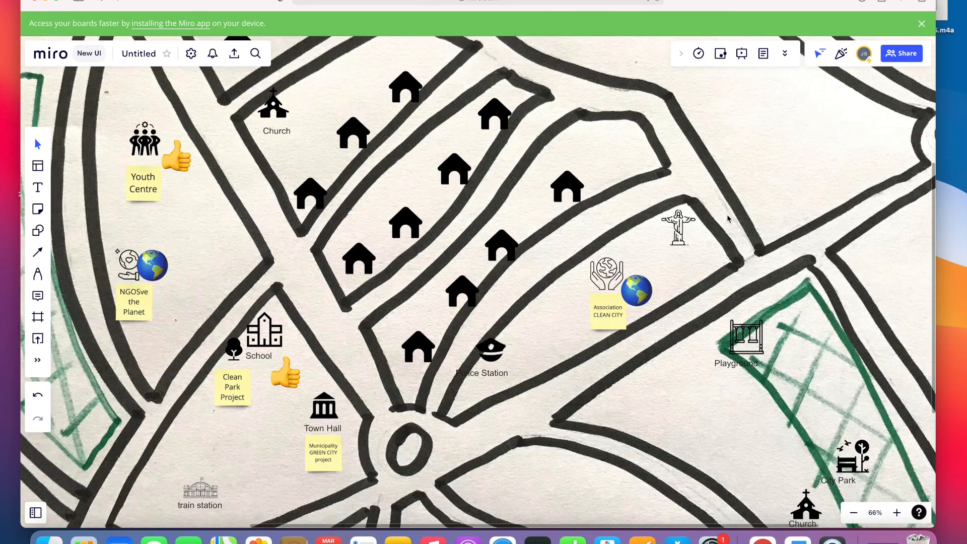
{"action": "scroll", "coordinate": [728, 219], "scroll_direction": "up", "scroll_amount": 5}
{"action": "scroll", "coordinate": [728, 219], "scroll_direction": "right", "scroll_amount": 1}
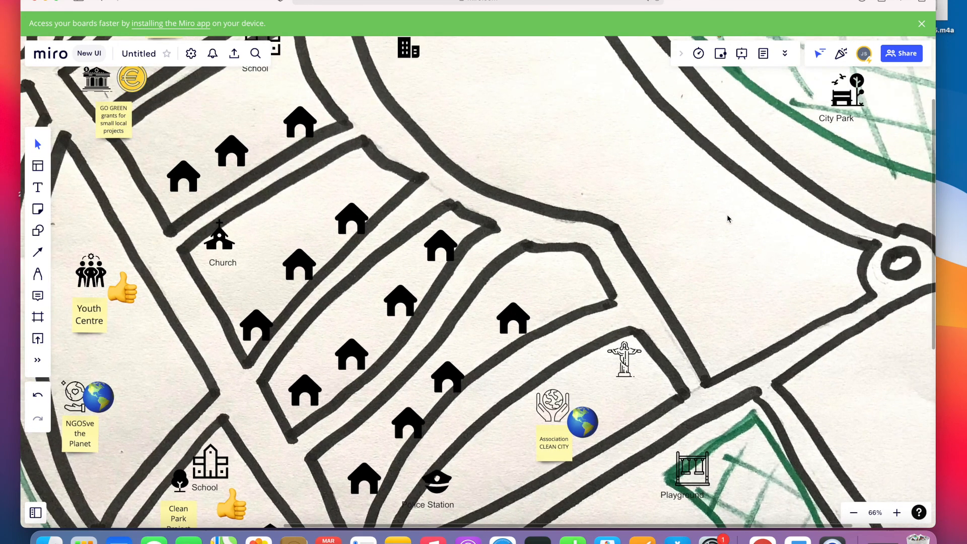
{"action": "scroll", "coordinate": [729, 220], "scroll_direction": "up", "scroll_amount": 5}
{"action": "scroll", "coordinate": [729, 220], "scroll_direction": "left", "scroll_amount": 2}
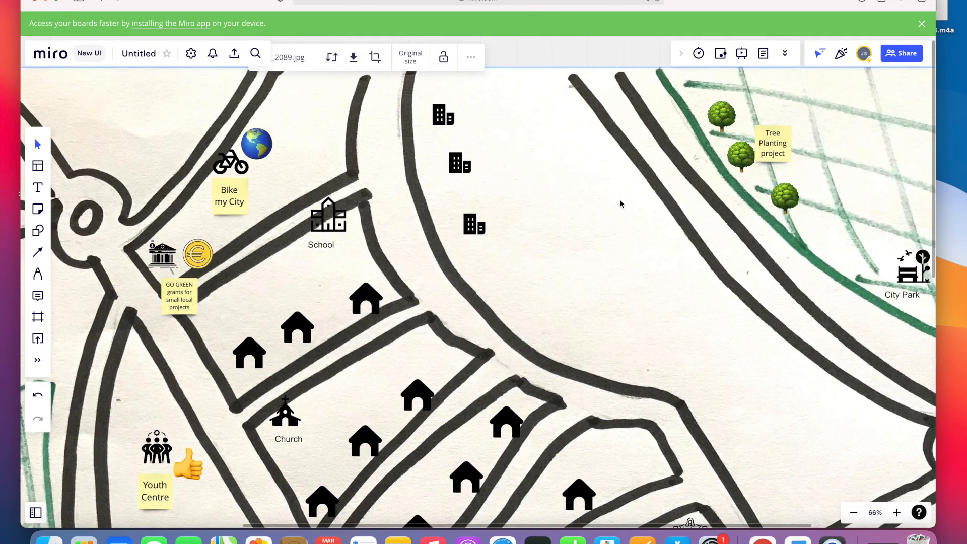
Look over the whole map to check the overall layout of places and projects.
{"action": "scroll", "coordinate": [621, 204], "scroll_direction": "down", "scroll_amount": 5}
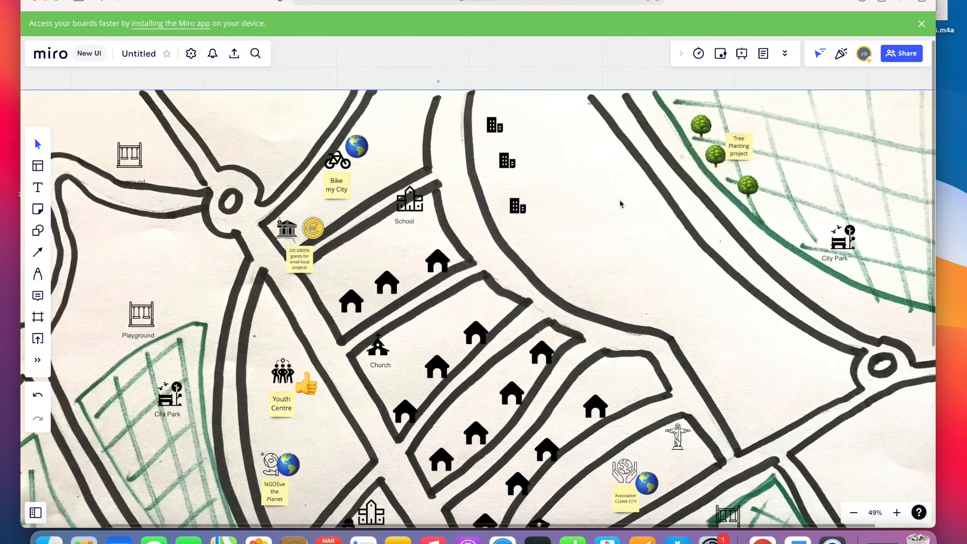
{"action": "scroll", "coordinate": [621, 204], "scroll_direction": "down", "scroll_amount": 3}
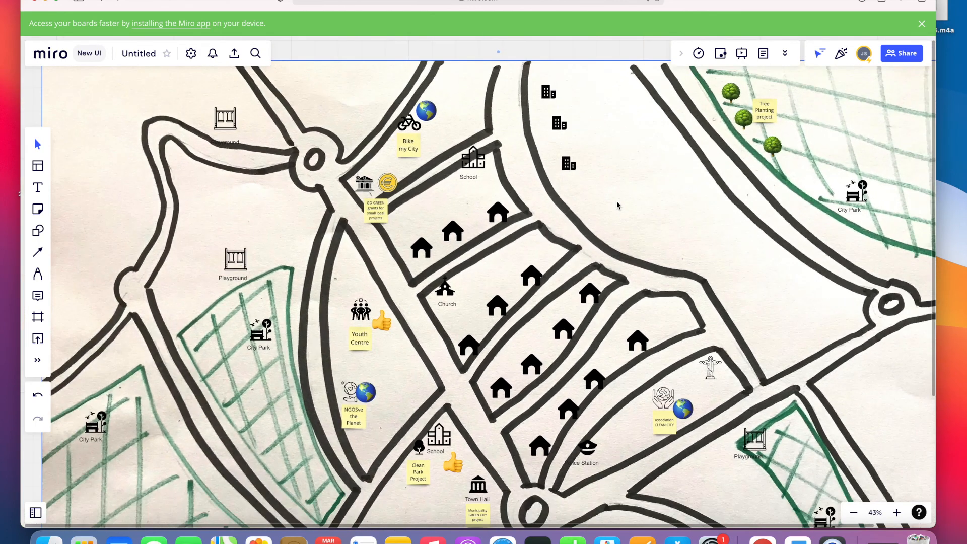
{"action": "scroll", "coordinate": [618, 205], "scroll_direction": "down", "scroll_amount": 2}
{"action": "scroll", "coordinate": [617, 205], "scroll_direction": "down", "scroll_amount": 2}
{"action": "scroll", "coordinate": [614, 207], "scroll_direction": "down", "scroll_amount": 2}
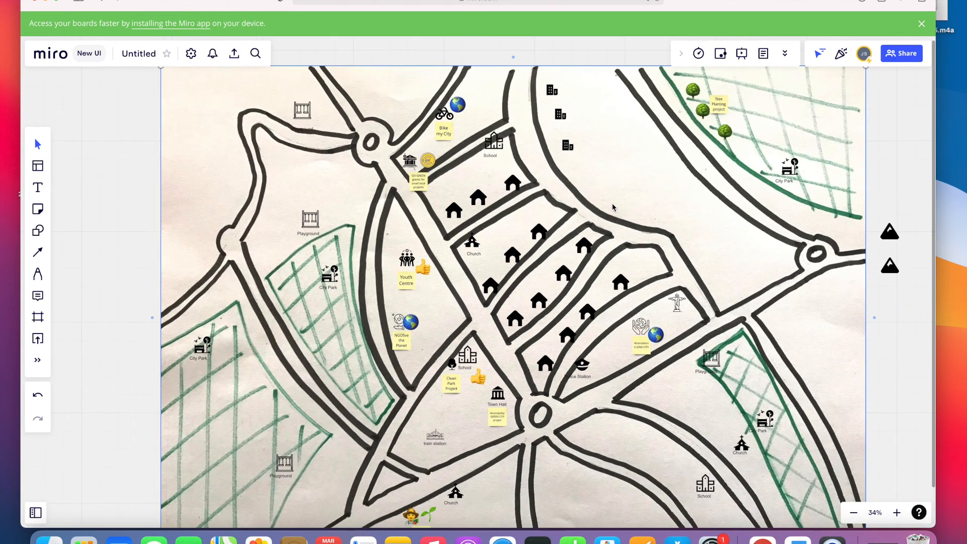
{"action": "scroll", "coordinate": [614, 207], "scroll_direction": "right", "scroll_amount": 3}
{"action": "scroll", "coordinate": [614, 207], "scroll_direction": "down", "scroll_amount": 2}
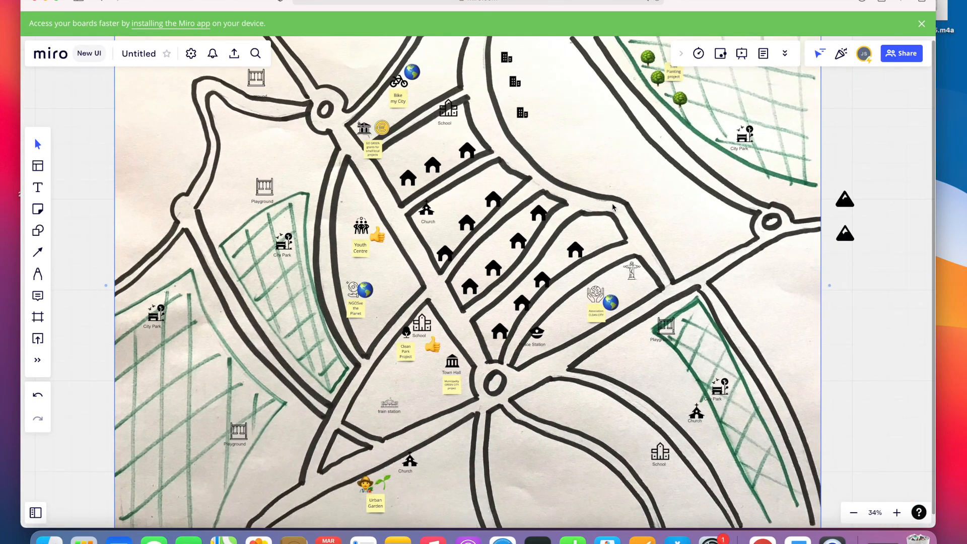
{"action": "scroll", "coordinate": [613, 207], "scroll_direction": "left", "scroll_amount": 3}
{"action": "scroll", "coordinate": [613, 207], "scroll_direction": "up", "scroll_amount": 1}
{"action": "right_click", "coordinate": [613, 205]}
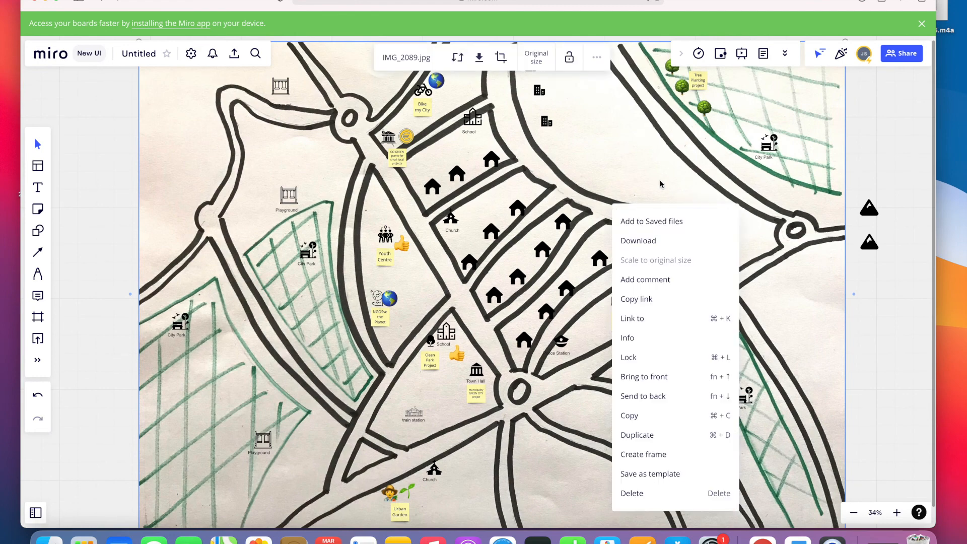
{"action": "left_click", "coordinate": [643, 177]}
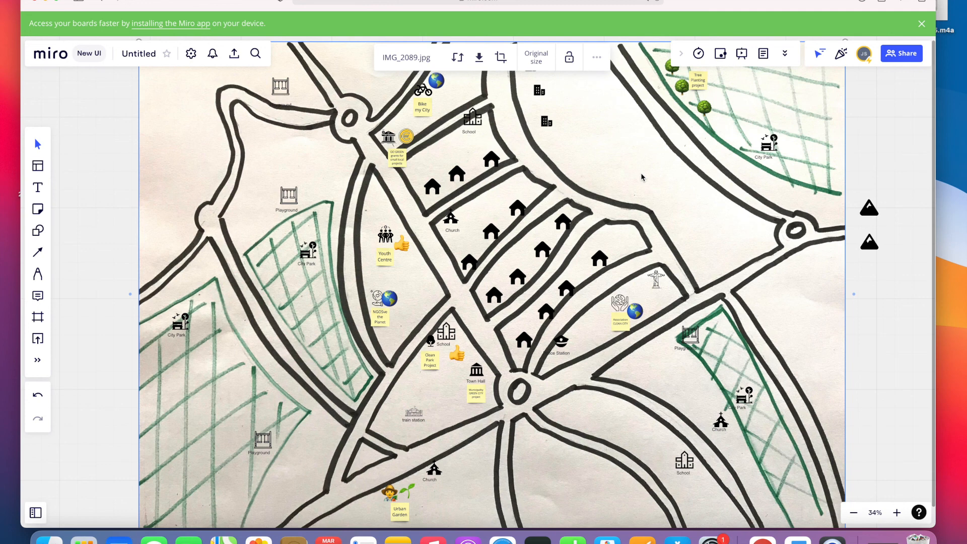
{"action": "scroll", "coordinate": [641, 176], "scroll_direction": "down", "scroll_amount": 2}
{"action": "scroll", "coordinate": [641, 177], "scroll_direction": "right", "scroll_amount": 2}
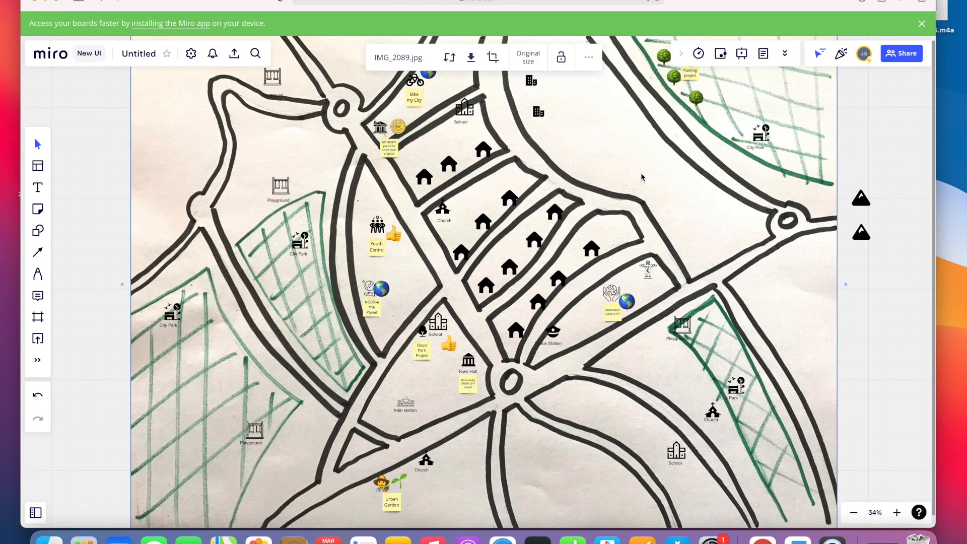
{"action": "scroll", "coordinate": [642, 177], "scroll_direction": "up", "scroll_amount": 1}
{"action": "scroll", "coordinate": [642, 177], "scroll_direction": "right", "scroll_amount": 2}
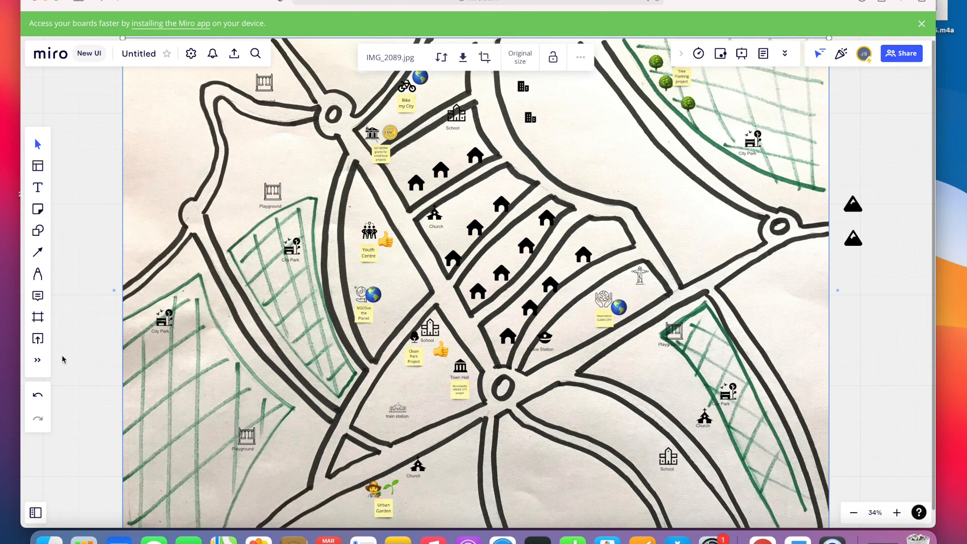
Search IconFinder for "factory" and place a black factory icon in the open area northeast of the housing blocks.
{"action": "left_click", "coordinate": [38, 361]}
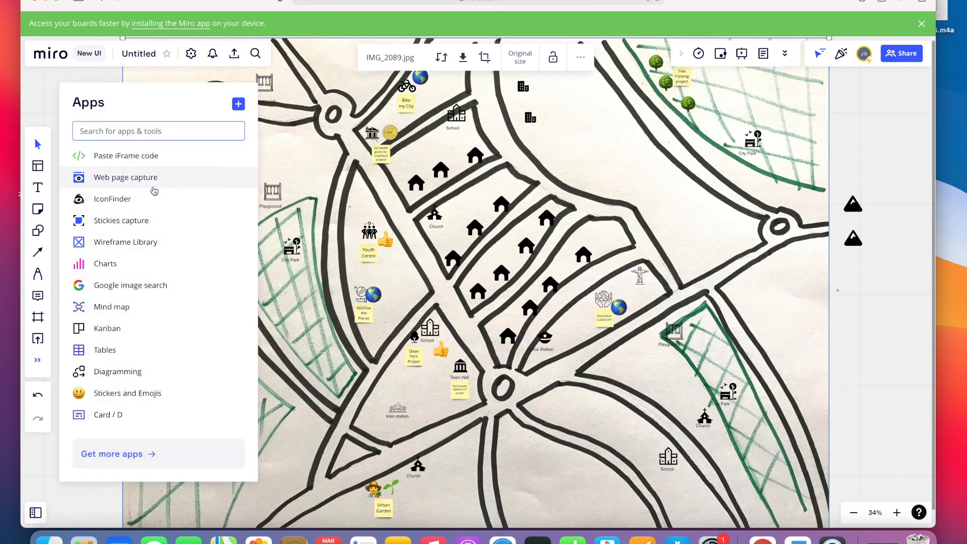
{"action": "left_click", "coordinate": [114, 203]}
{"action": "double_click", "coordinate": [86, 119]}
{"action": "key", "text": "BackSpace"}
{"action": "type", "text": "factory"}
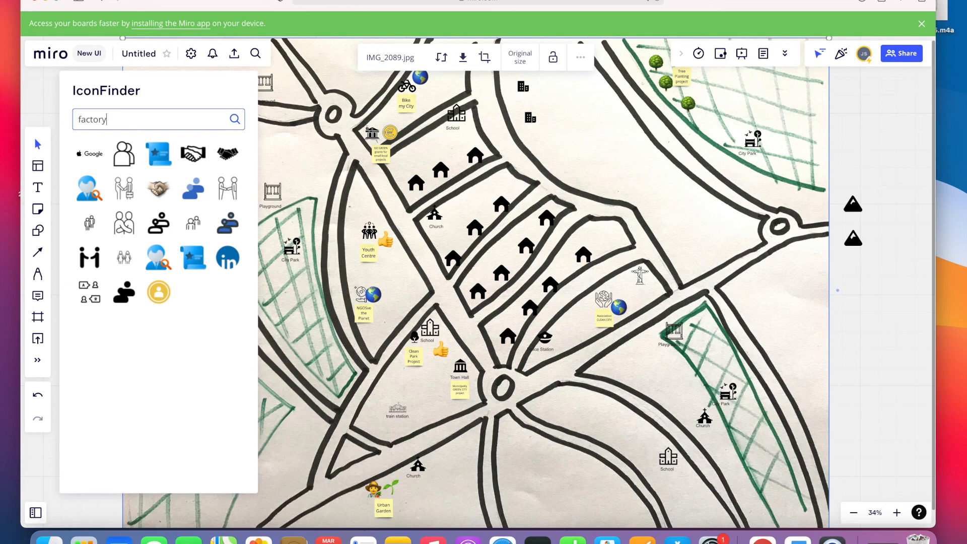
{"action": "key", "text": "Return"}
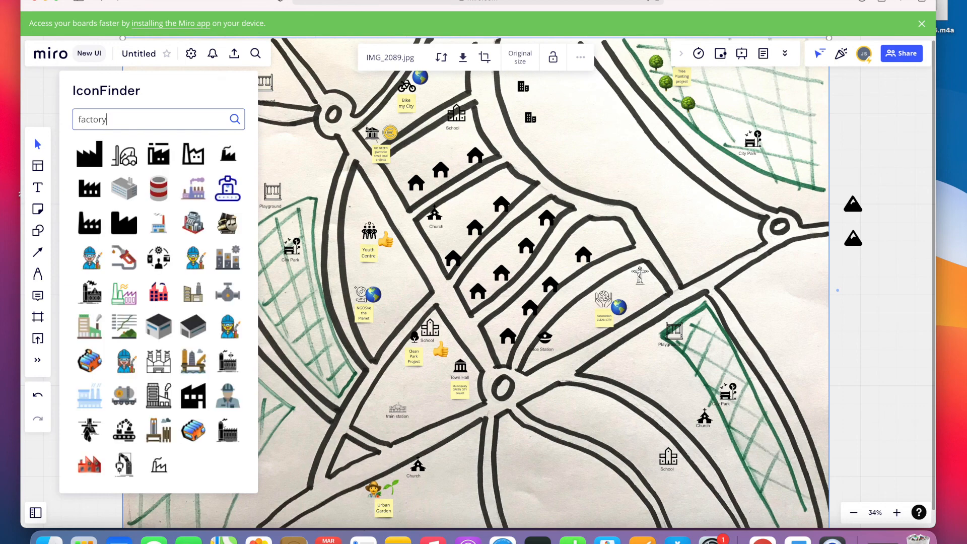
{"action": "left_click_drag", "start_coordinate": [89, 158], "coordinate": [600, 171]}
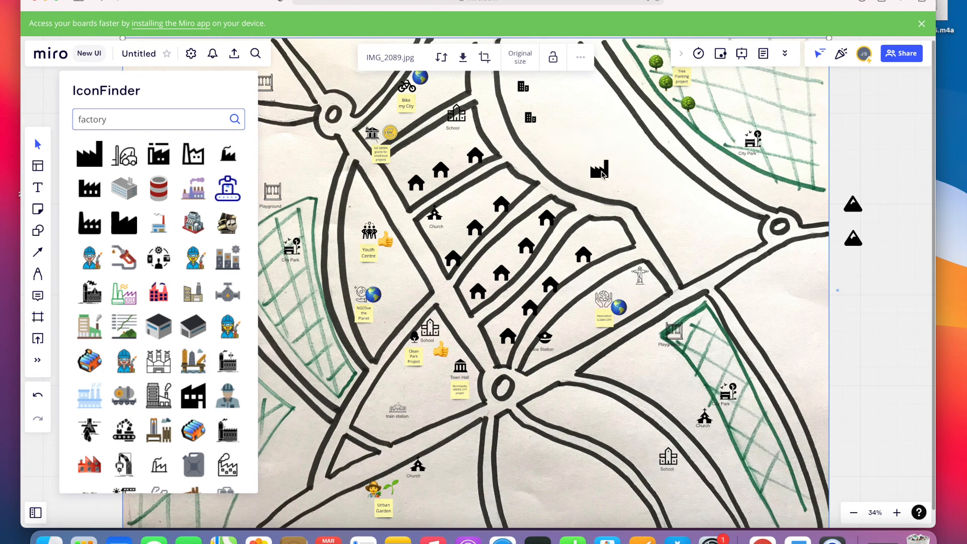
Copy the factory icon and paste two duplicates in a diagonal row to its southeast.
{"action": "left_click", "coordinate": [603, 173]}
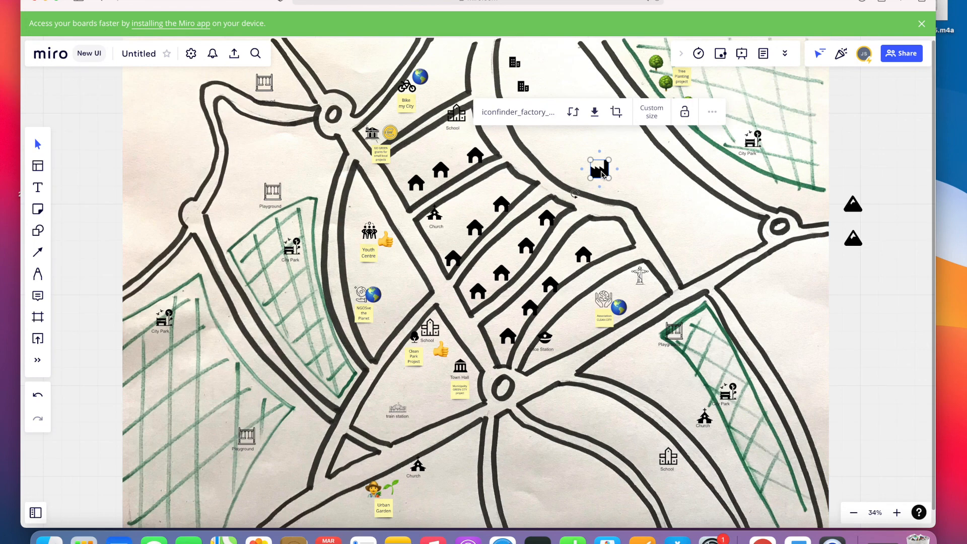
{"action": "left_click", "coordinate": [624, 191]}
{"action": "key", "text": "super+v"}
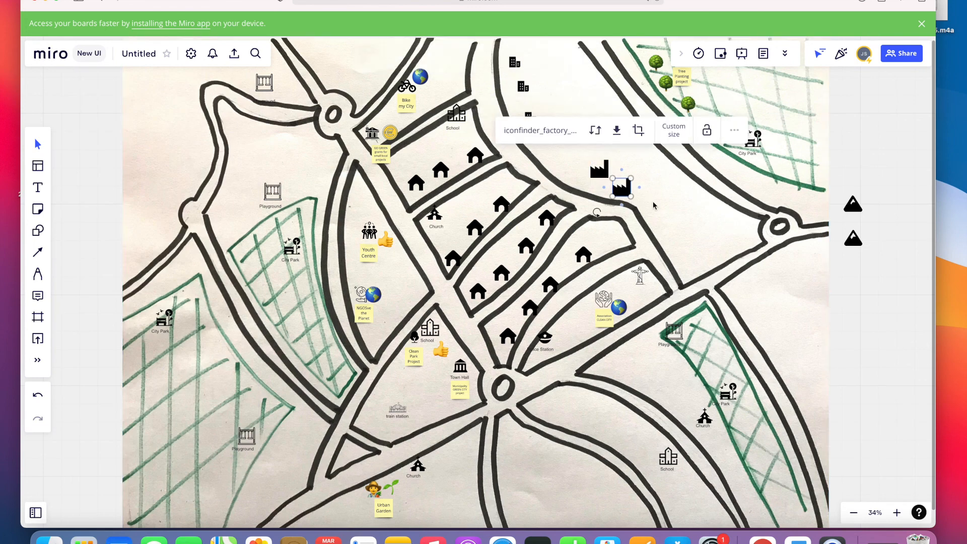
{"action": "left_click", "coordinate": [654, 206]}
{"action": "key", "text": "super+v"}
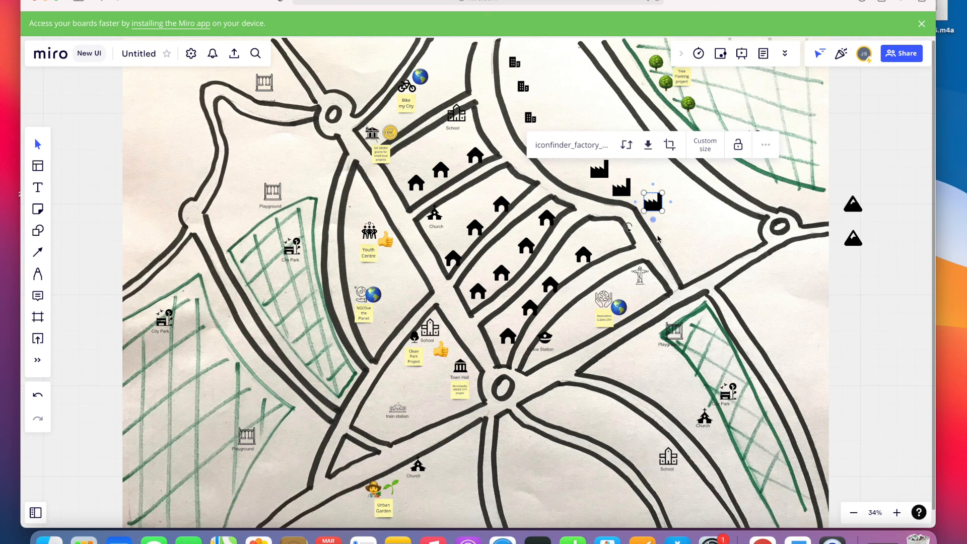
{"action": "left_click", "coordinate": [671, 237]}
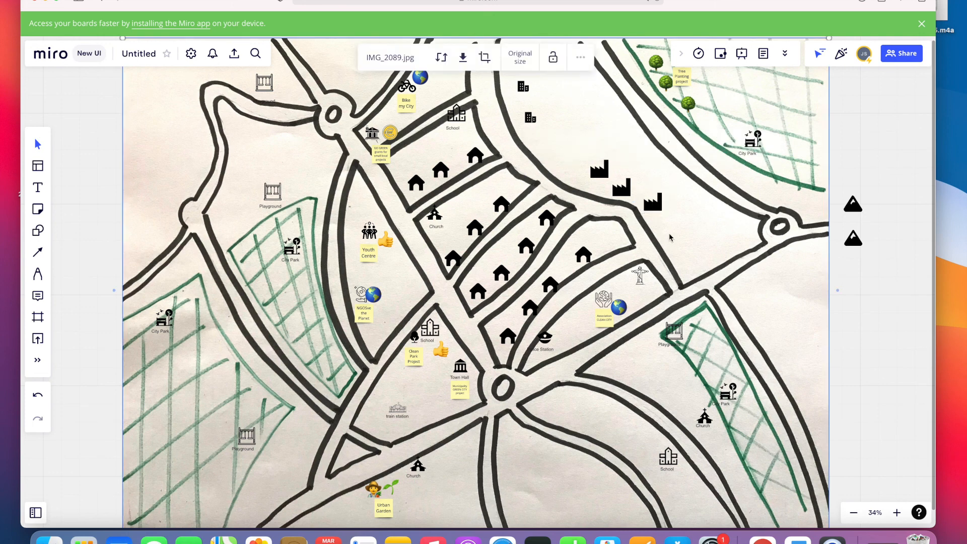
Add a red sticky note reading "Factories & Air pollution" just below the southeasternmost factory icon.
{"action": "left_click", "coordinate": [37, 211]}
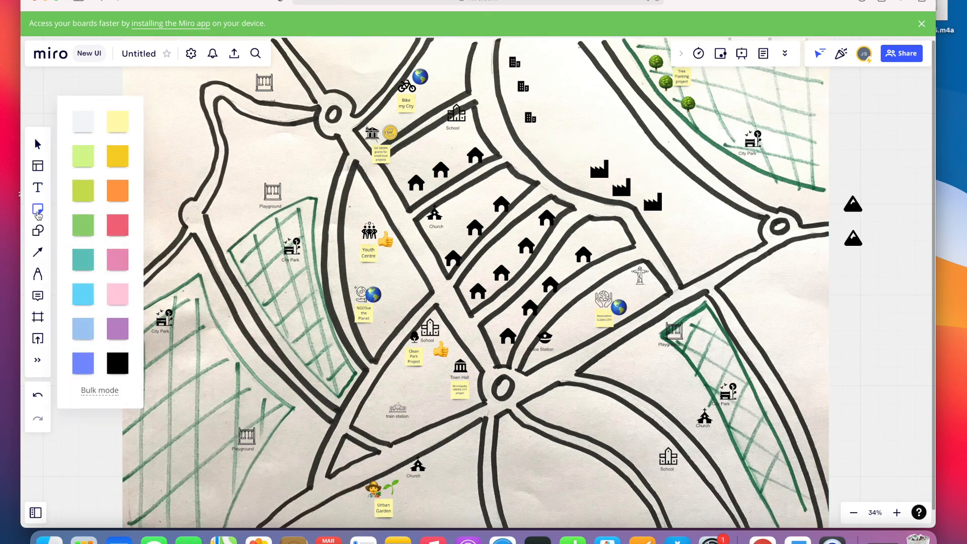
{"action": "left_click", "coordinate": [126, 227]}
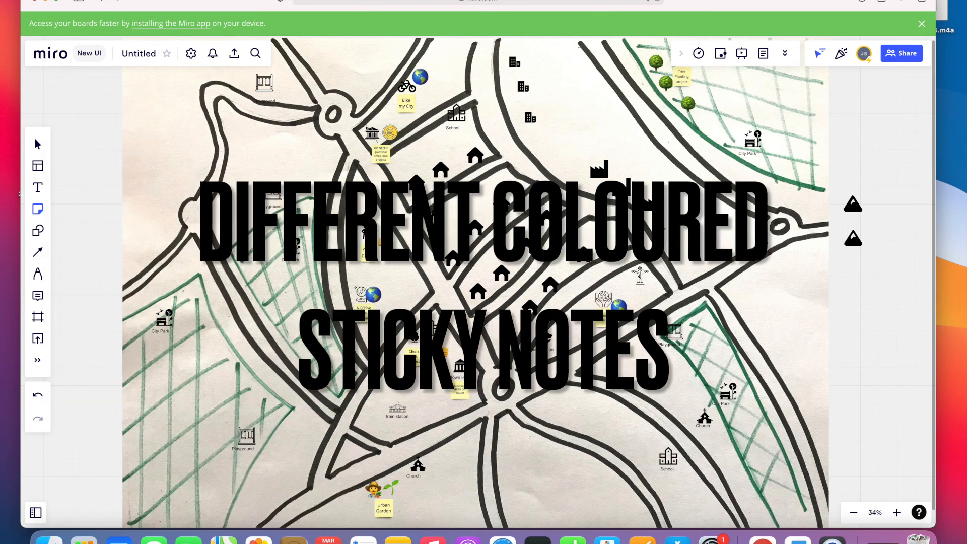
{"action": "left_click", "coordinate": [657, 227]}
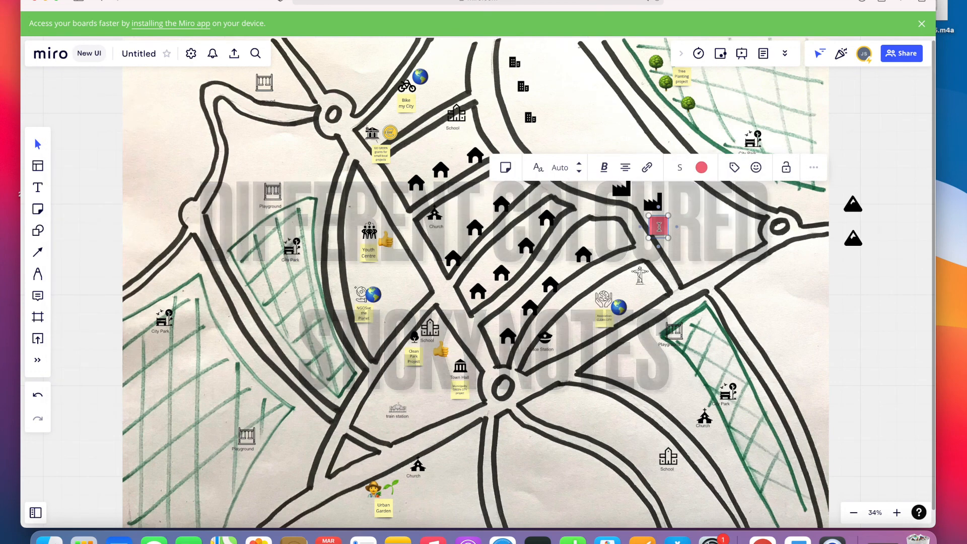
{"action": "type", "text": "Factor"}
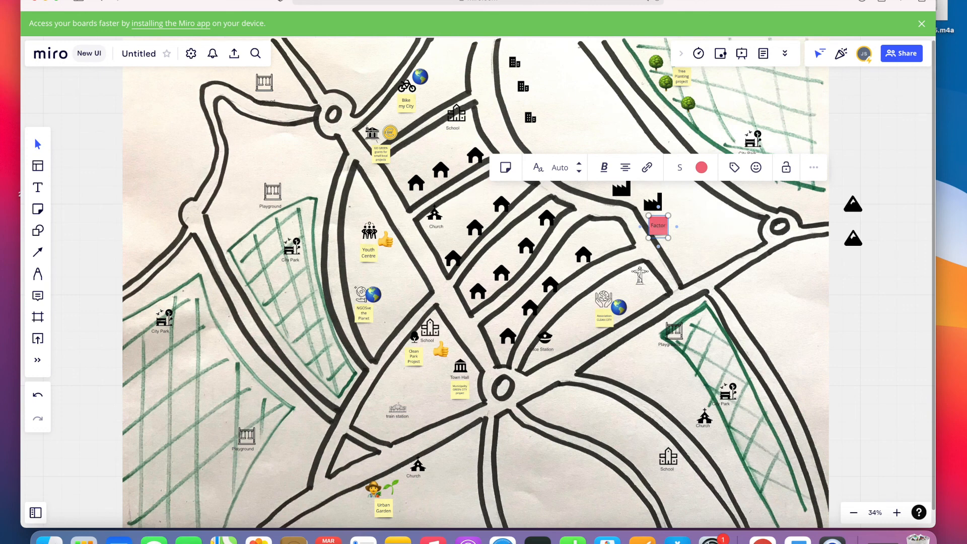
{"action": "type", "text": "ies"}
{"action": "key", "text": "Return"}
{"action": "type", "text": "& Air pollution"}
{"action": "left_click", "coordinate": [697, 218]}
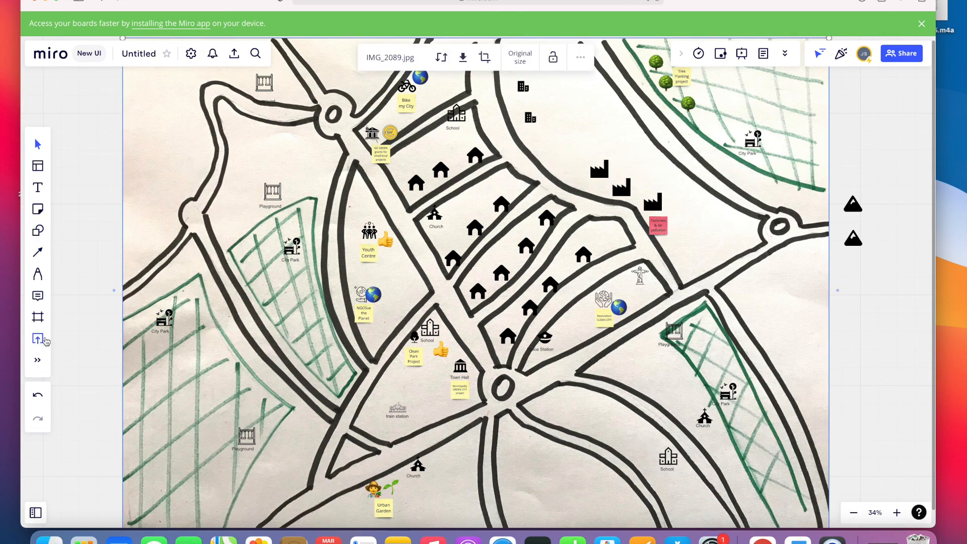
Search IconFinder for "car" and place a black car icon on the road northeast of the central roundabout.
{"action": "left_click", "coordinate": [37, 362]}
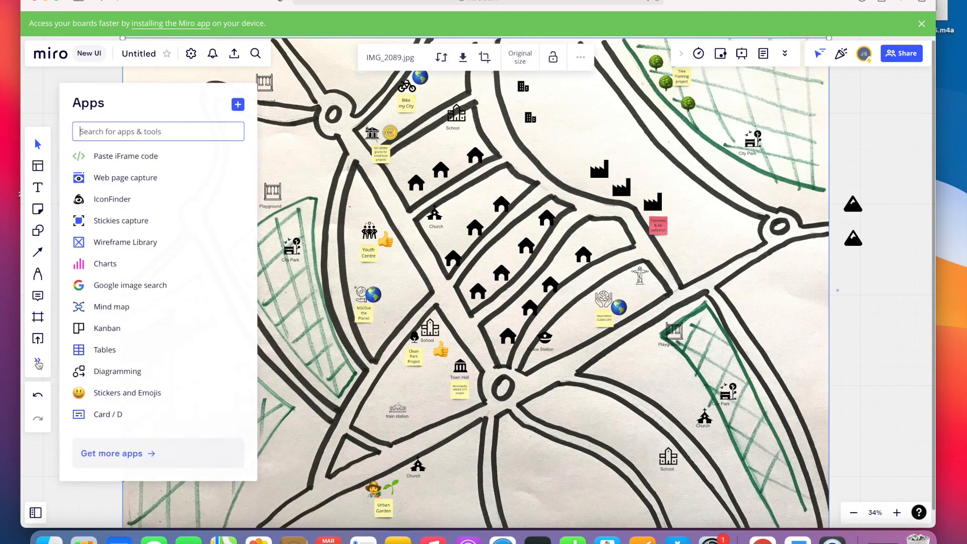
{"action": "left_click", "coordinate": [121, 200]}
{"action": "key", "text": "BackSpace"}
{"action": "key", "text": "BackSpace"}
{"action": "key", "text": "BackSpace"}
{"action": "key", "text": "BackSpace"}
{"action": "key", "text": "BackSpace"}
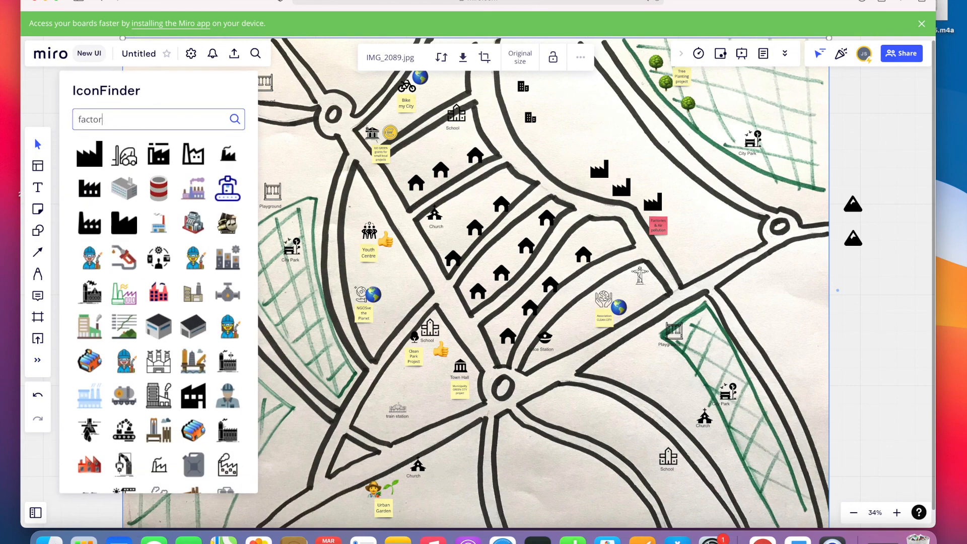
{"action": "key", "text": "BackSpace"}
{"action": "key", "text": "BackSpace"}
{"action": "type", "text": "car"}
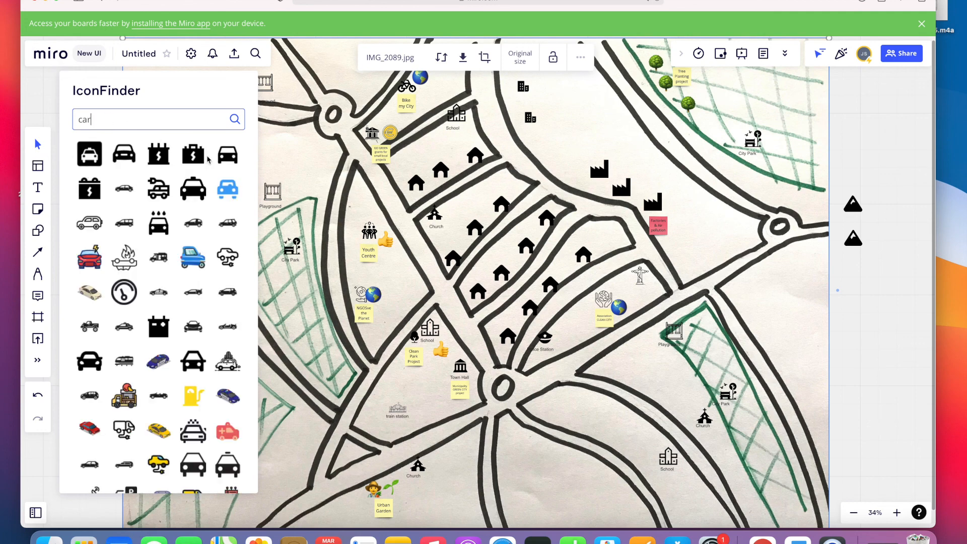
{"action": "left_click_drag", "start_coordinate": [227, 155], "coordinate": [595, 352]}
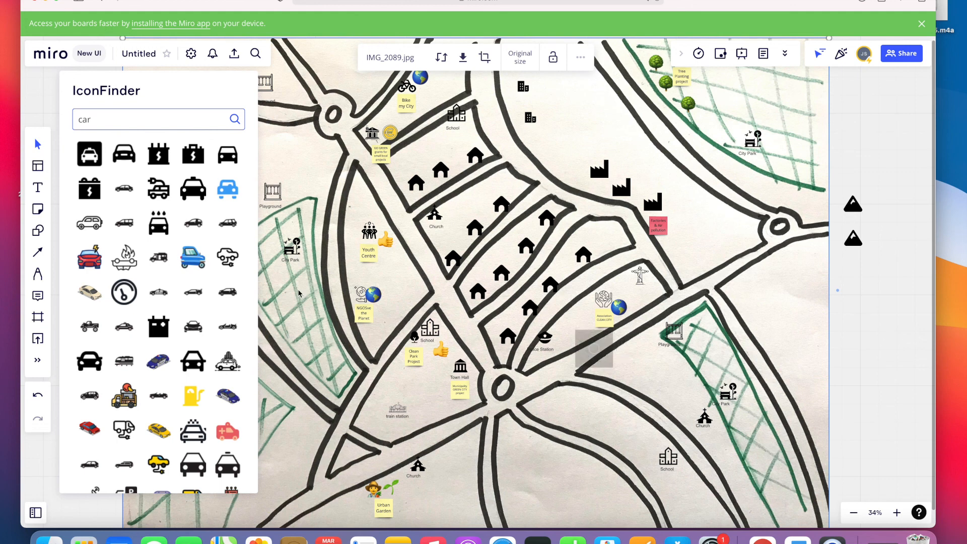
Copy the car icon and paste two duplicates in a row along the road to its northeast.
{"action": "left_click", "coordinate": [599, 351]}
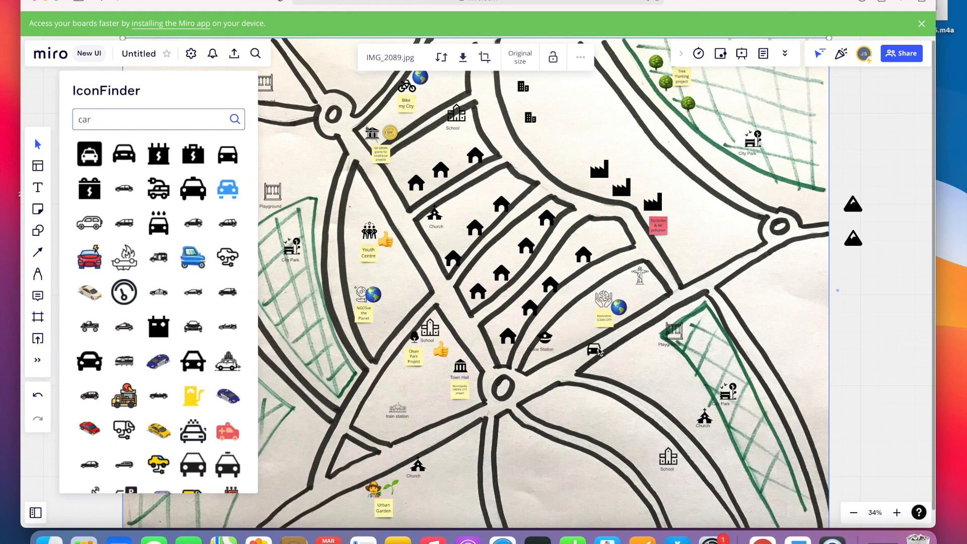
{"action": "key", "text": "super+c"}
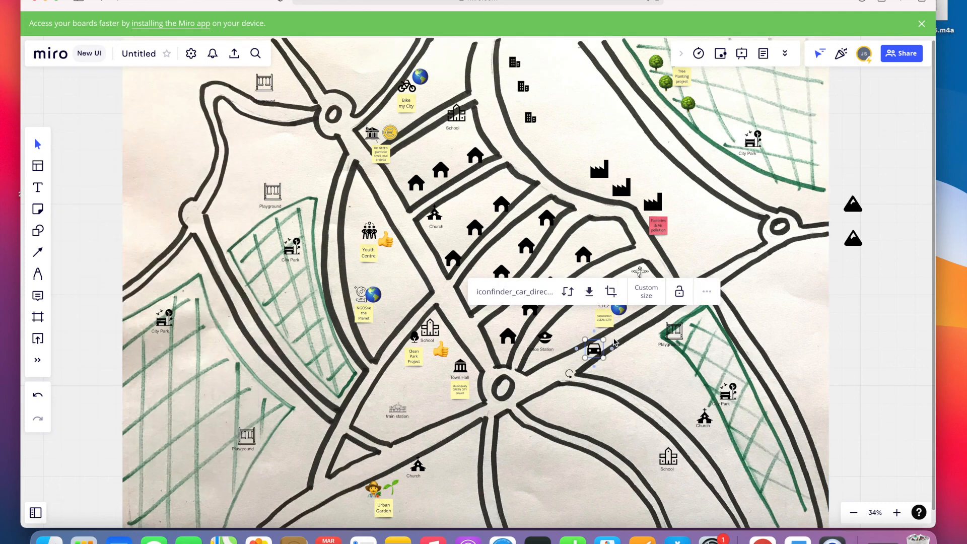
{"action": "left_click", "coordinate": [616, 342]}
{"action": "key", "text": "super+v"}
{"action": "key", "text": "super+v"}
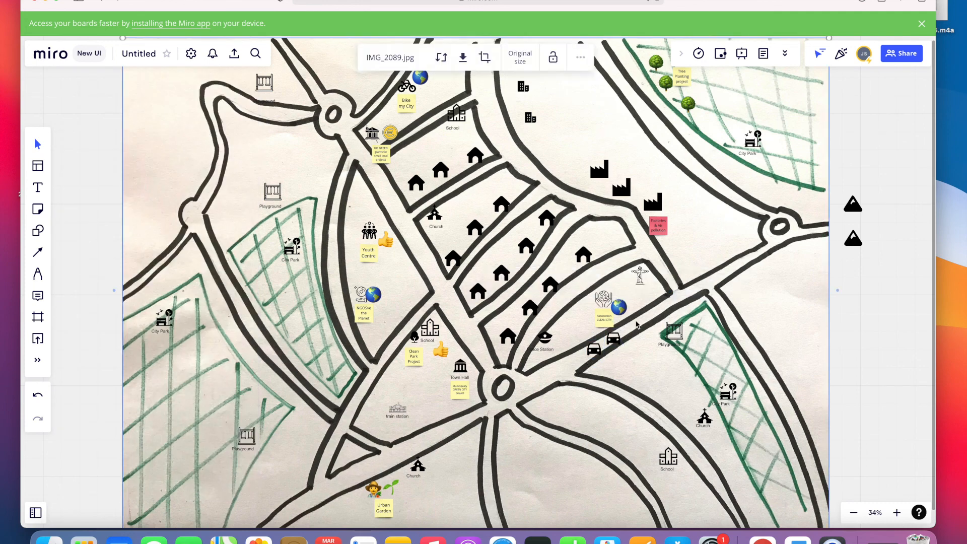
{"action": "left_click_drag", "start_coordinate": [636, 325], "coordinate": [634, 330]}
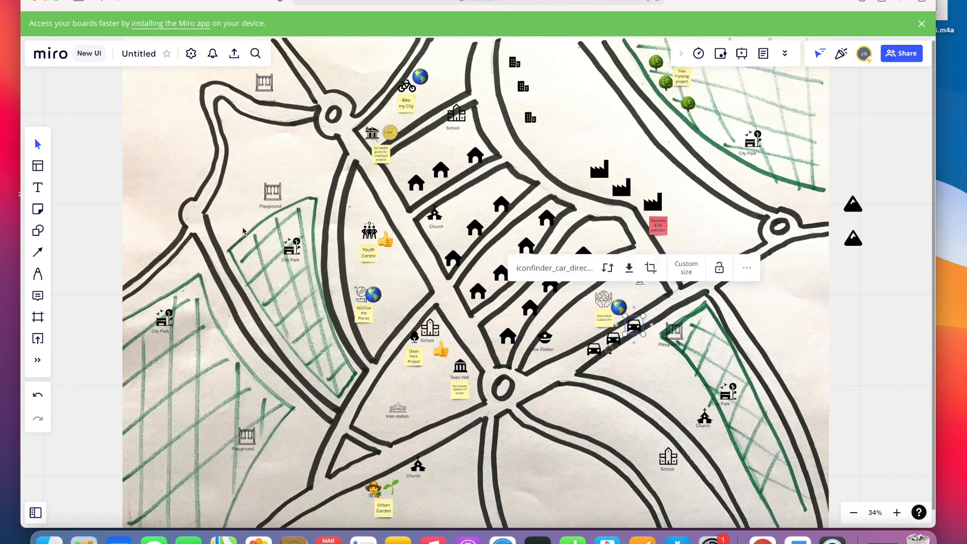
Add a red sticky note reading "air polution through traffic" just below the row of cars.
{"action": "left_click", "coordinate": [38, 209]}
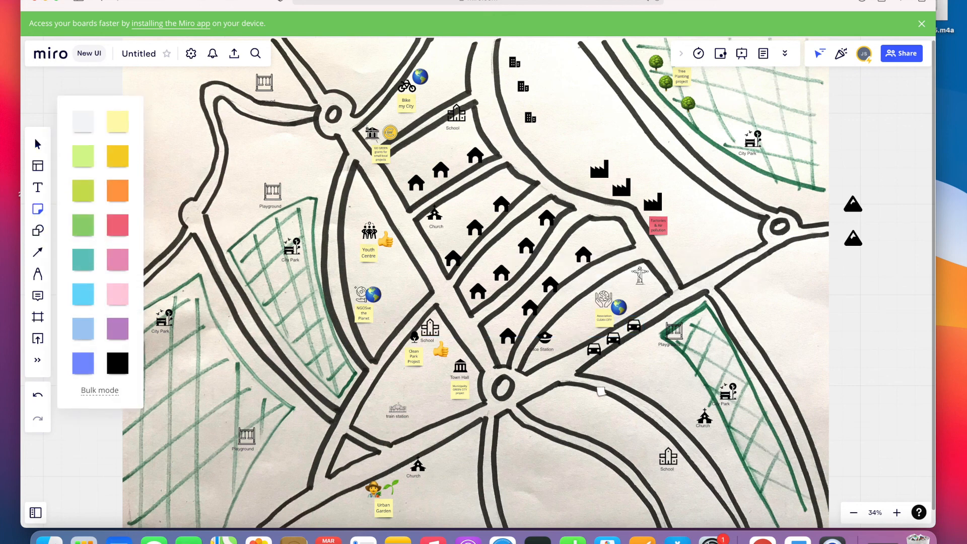
{"action": "left_click", "coordinate": [117, 225]}
{"action": "left_click", "coordinate": [622, 351]}
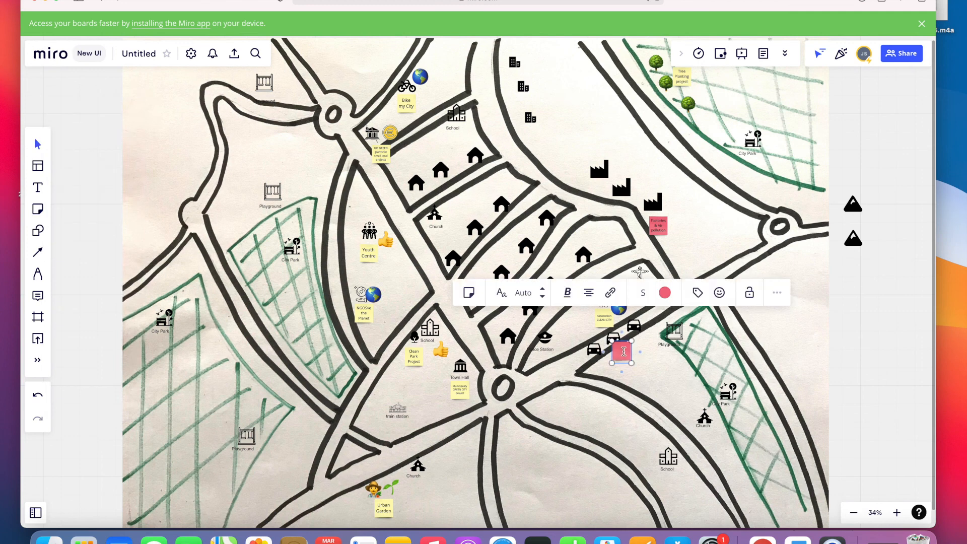
{"action": "type", "text": "air pollution through traffic"}
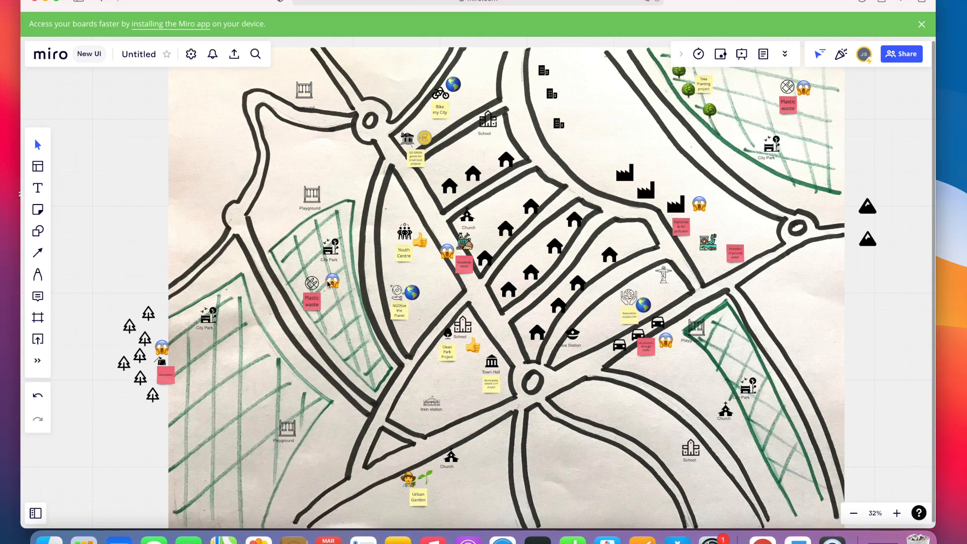
Look over the map area by area, examining the problem notes and emojis, and end with the overall layout.
{"action": "scroll", "coordinate": [327, 284], "scroll_direction": "up", "scroll_amount": 5}
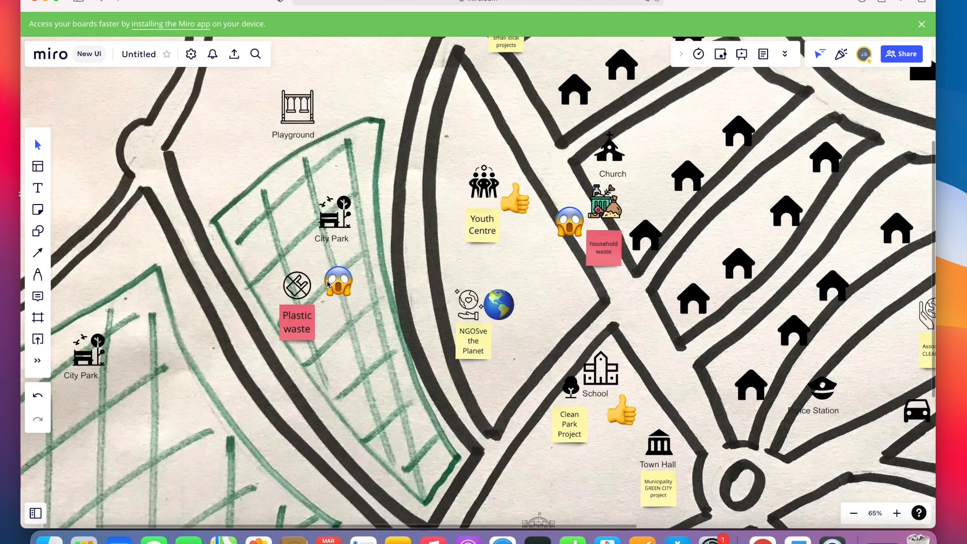
{"action": "scroll", "coordinate": [327, 283], "scroll_direction": "left", "scroll_amount": 5}
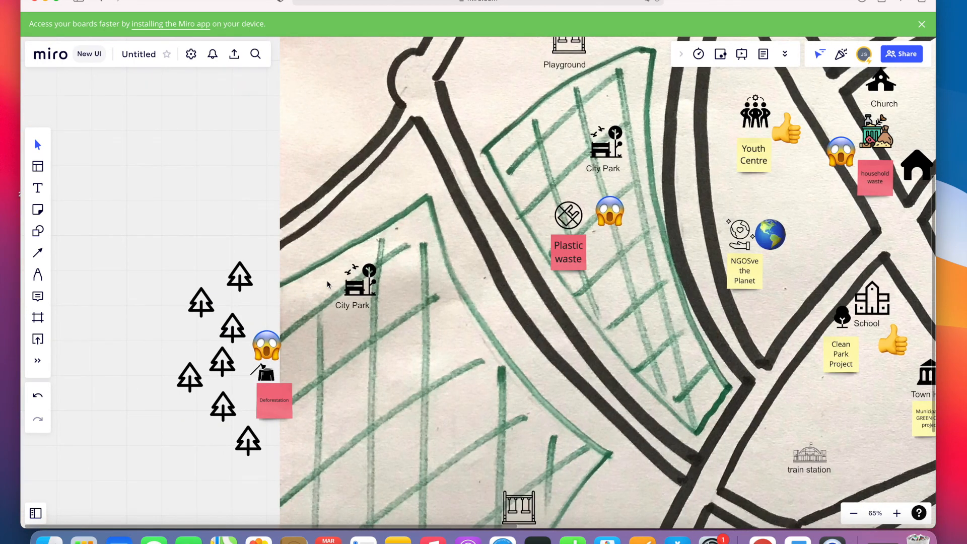
{"action": "scroll", "coordinate": [328, 285], "scroll_direction": "right", "scroll_amount": 5}
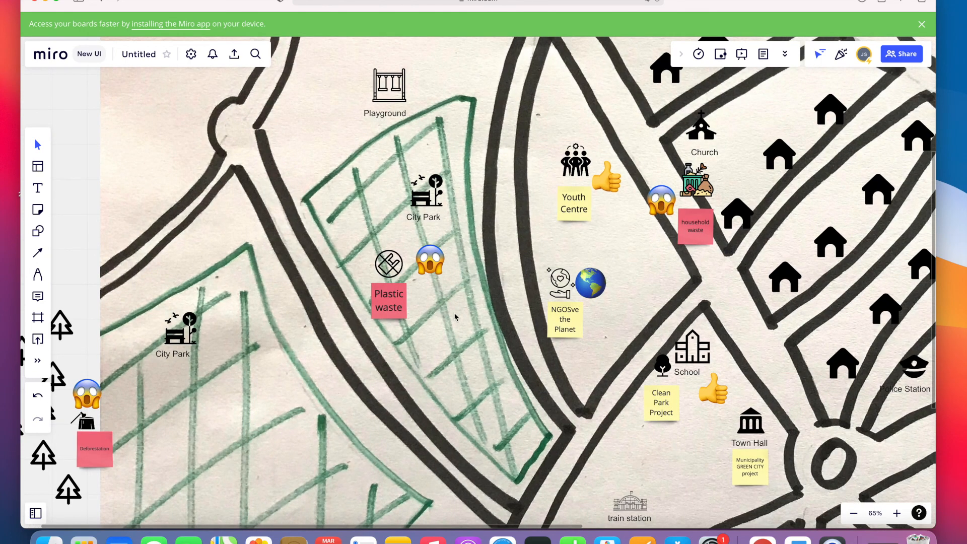
{"action": "scroll", "coordinate": [455, 316], "scroll_direction": "right", "scroll_amount": 5}
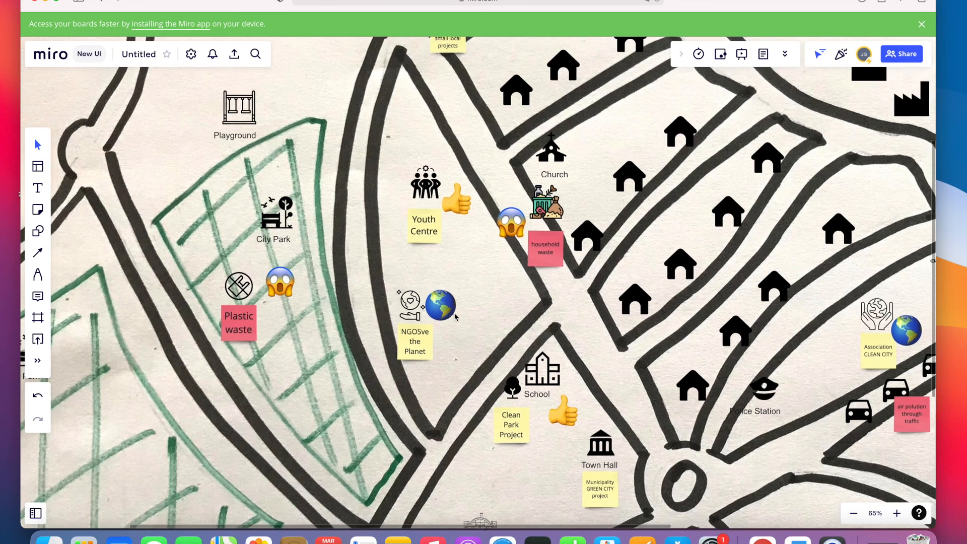
{"action": "scroll", "coordinate": [455, 316], "scroll_direction": "right", "scroll_amount": 5}
{"action": "scroll", "coordinate": [455, 316], "scroll_direction": "up", "scroll_amount": 3}
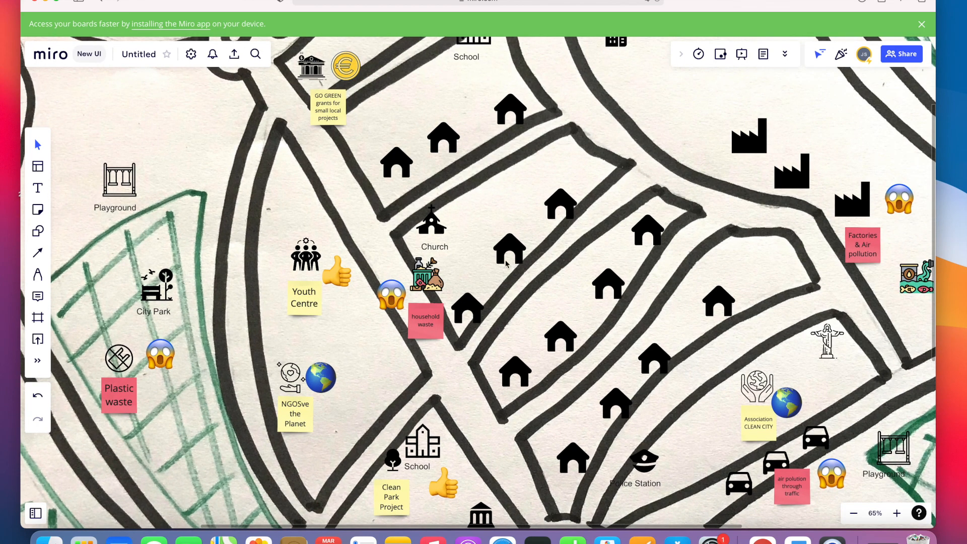
{"action": "scroll", "coordinate": [506, 263], "scroll_direction": "down", "scroll_amount": 5}
{"action": "scroll", "coordinate": [507, 263], "scroll_direction": "right", "scroll_amount": 5}
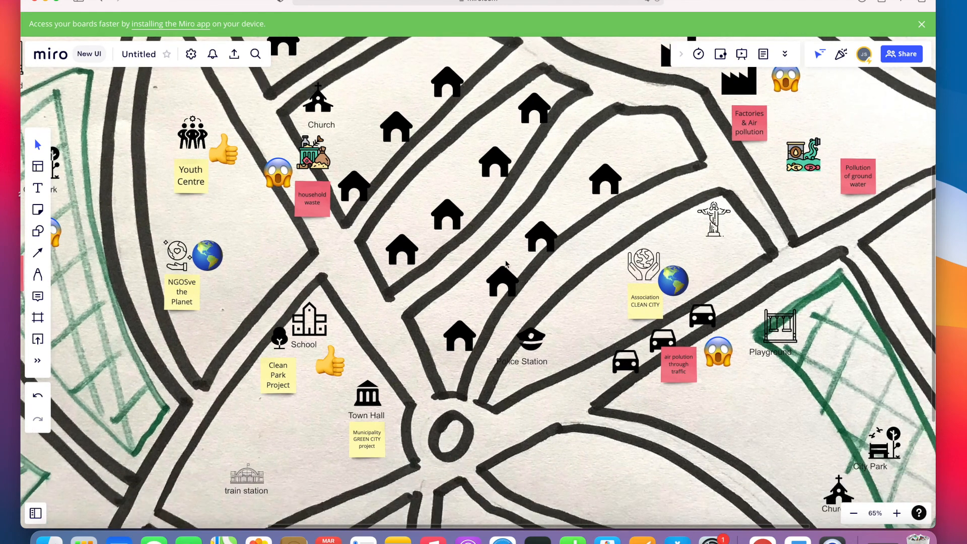
{"action": "scroll", "coordinate": [507, 263], "scroll_direction": "down", "scroll_amount": 3}
{"action": "scroll", "coordinate": [506, 264], "scroll_direction": "right", "scroll_amount": 3}
{"action": "scroll", "coordinate": [506, 262], "scroll_direction": "up", "scroll_amount": 5}
{"action": "scroll", "coordinate": [506, 262], "scroll_direction": "right", "scroll_amount": 6}
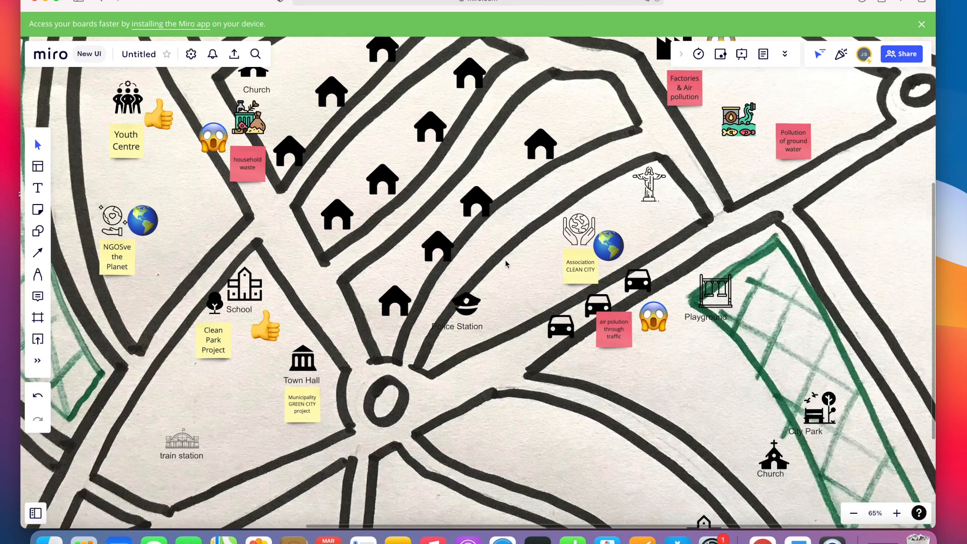
{"action": "scroll", "coordinate": [506, 263], "scroll_direction": "up", "scroll_amount": 2}
{"action": "scroll", "coordinate": [506, 263], "scroll_direction": "right", "scroll_amount": 1}
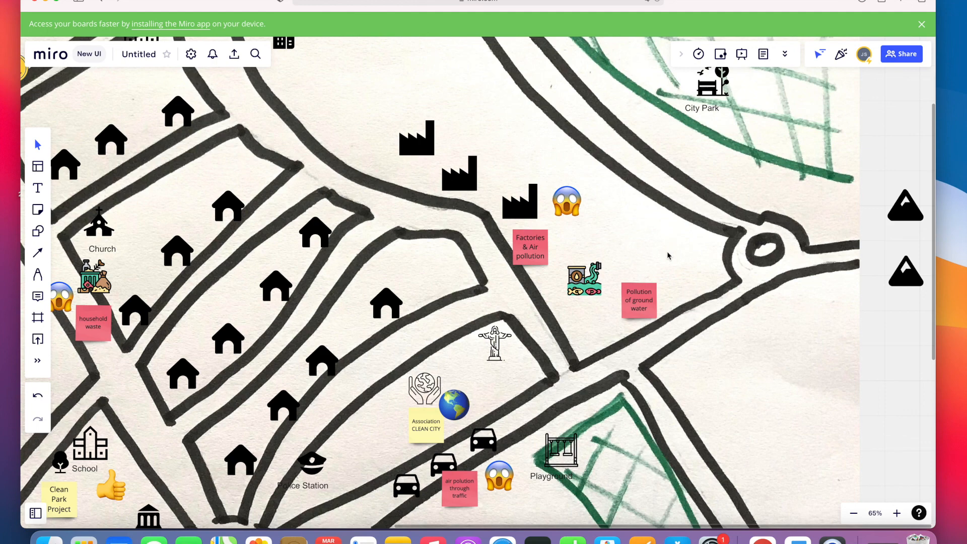
{"action": "scroll", "coordinate": [668, 255], "scroll_direction": "up", "scroll_amount": 2}
{"action": "scroll", "coordinate": [668, 256], "scroll_direction": "up", "scroll_amount": 5}
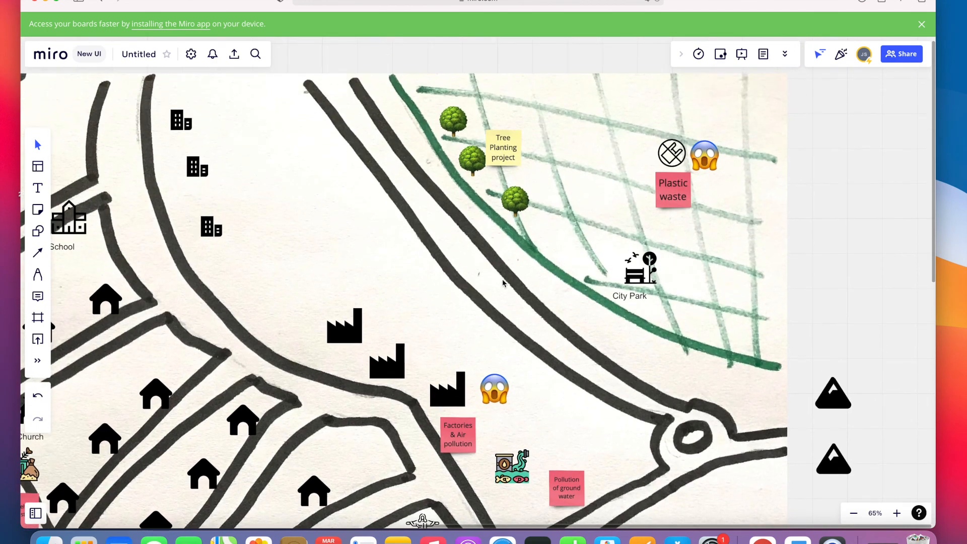
{"action": "scroll", "coordinate": [502, 283], "scroll_direction": "down", "scroll_amount": 5}
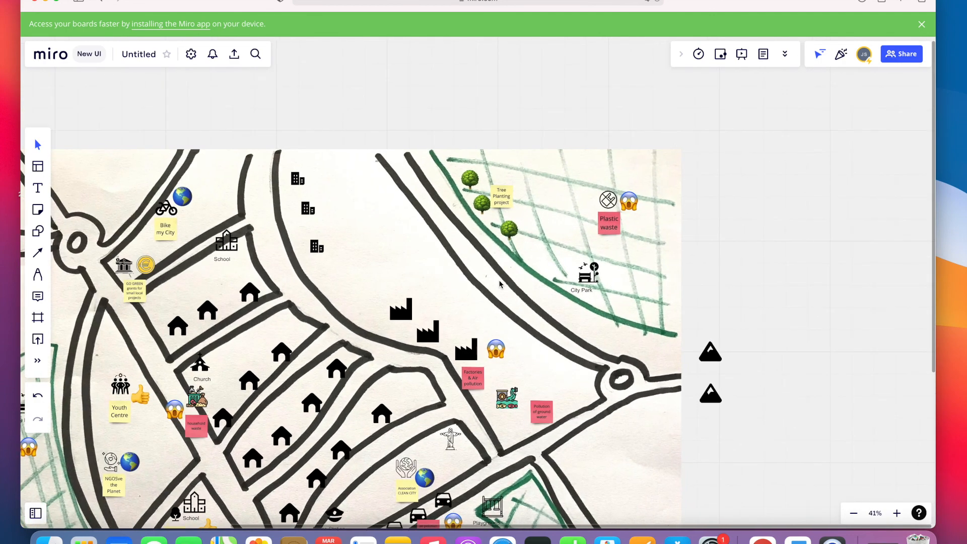
{"action": "scroll", "coordinate": [500, 285], "scroll_direction": "left", "scroll_amount": 5}
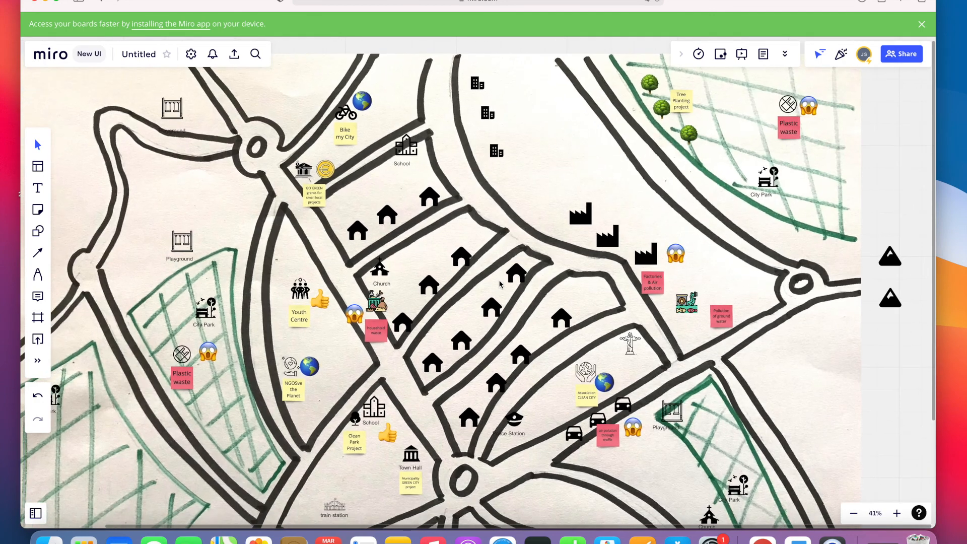
{"action": "scroll", "coordinate": [500, 284], "scroll_direction": "down", "scroll_amount": 3}
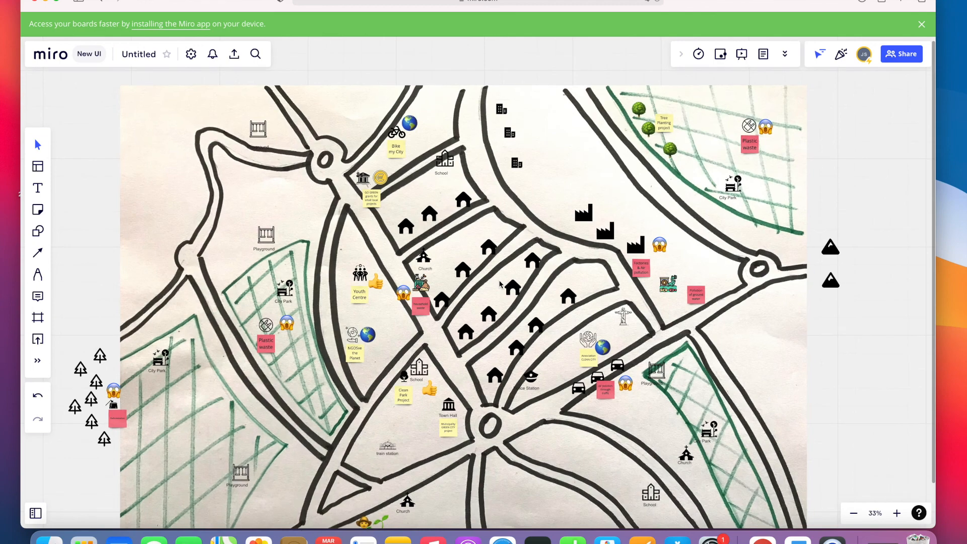
{"action": "scroll", "coordinate": [501, 285], "scroll_direction": "right", "scroll_amount": 3}
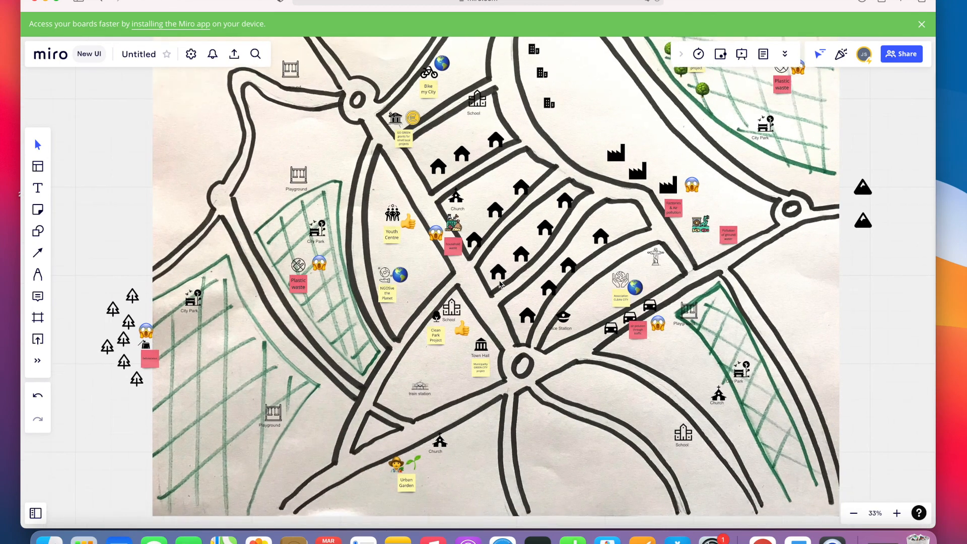
{"action": "scroll", "coordinate": [500, 285], "scroll_direction": "left", "scroll_amount": 1}
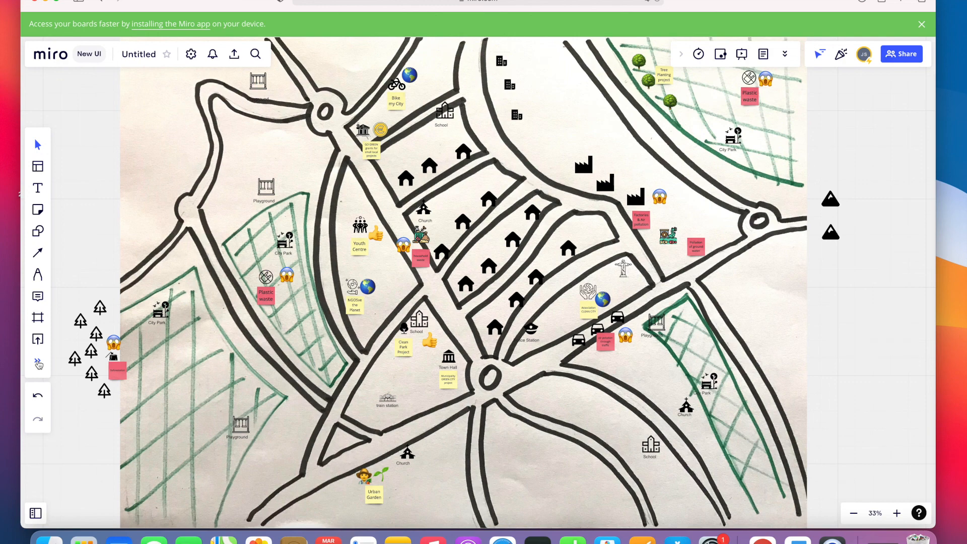
Place a green leaf icon from IconFinder's "leaf" results in the open area southeast of the row of cars.
{"action": "left_click", "coordinate": [38, 363]}
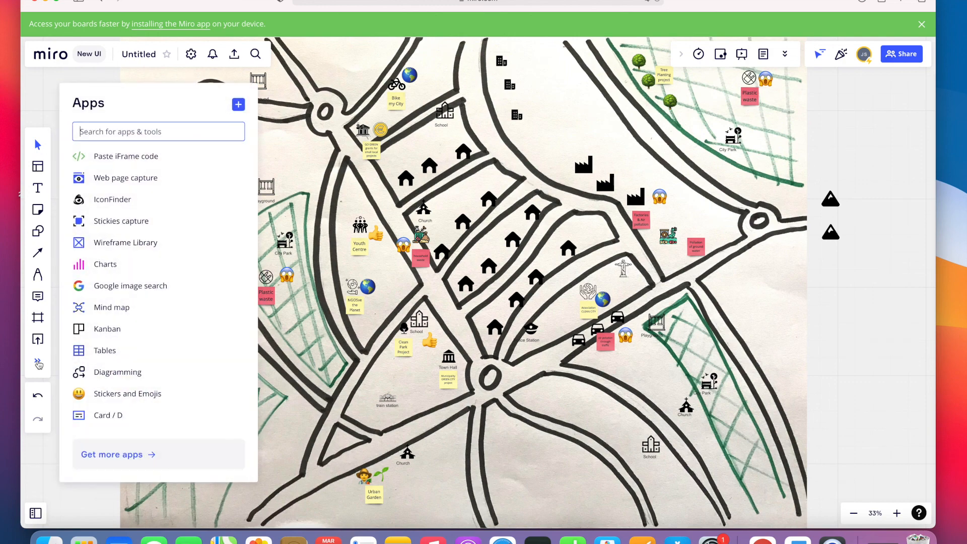
{"action": "left_click", "coordinate": [122, 201]}
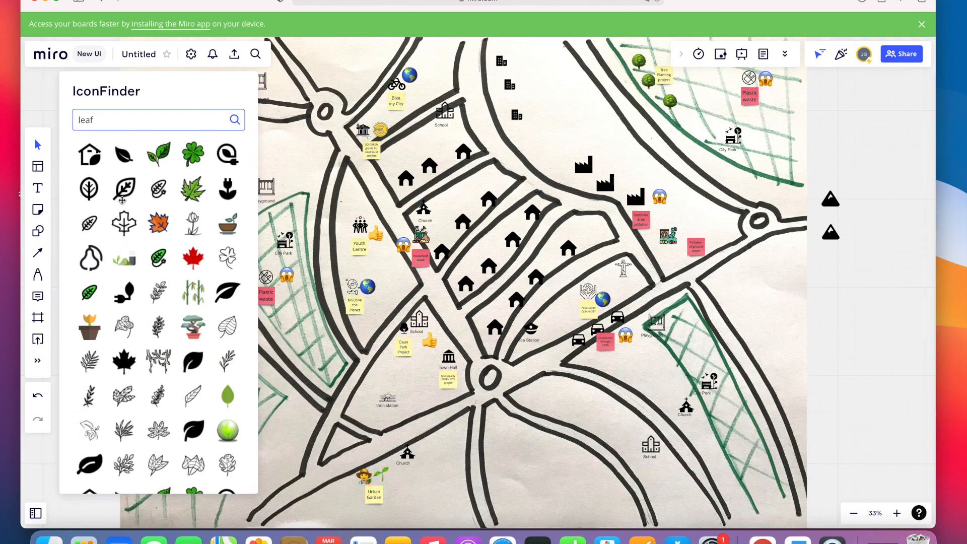
{"action": "left_click_drag", "start_coordinate": [228, 396], "coordinate": [635, 364]}
Search IconFinder for "law" and place the teal scales icon directly east of the green leaf.
{"action": "left_click", "coordinate": [117, 123]}
{"action": "key", "text": "BackSpace"}
{"action": "key", "text": "BackSpace"}
{"action": "key", "text": "BackSpace"}
{"action": "key", "text": "BackSpace"}
{"action": "type", "text": "law"}
{"action": "key", "text": "Return"}
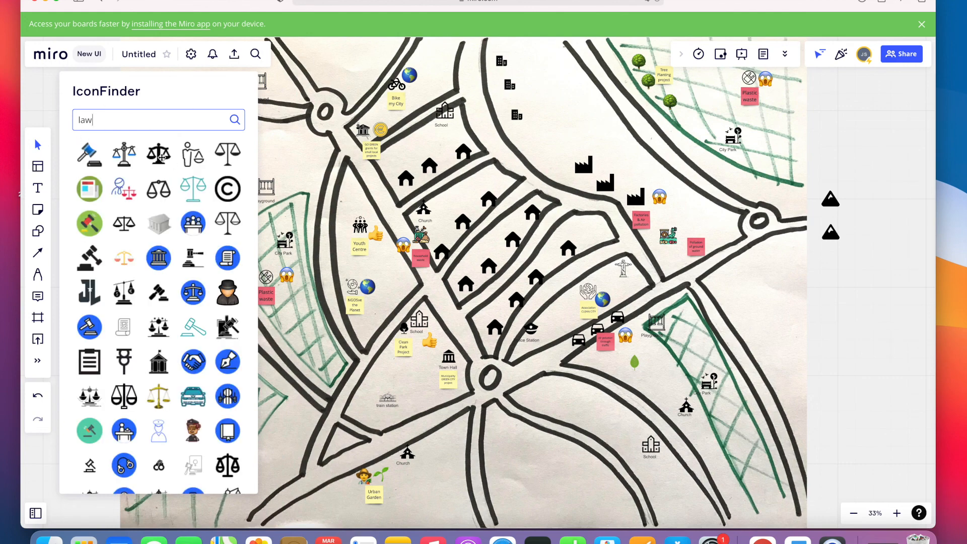
{"action": "mouse_move", "coordinate": [159, 155]}
{"action": "left_mouse_down"}
{"action": "mouse_move", "coordinate": [584, 330]}
{"action": "mouse_move", "coordinate": [629, 373]}
{"action": "mouse_move", "coordinate": [658, 368]}
{"action": "mouse_move", "coordinate": [230, 227]}
{"action": "mouse_move", "coordinate": [150, 154]}
{"action": "mouse_move", "coordinate": [158, 155]}
{"action": "left_mouse_up"}
{"action": "left_click_drag", "start_coordinate": [195, 189], "coordinate": [653, 368]}
Add a green sticky note reading "New law climate" just below the leaf and scales icons.
{"action": "left_click", "coordinate": [38, 210]}
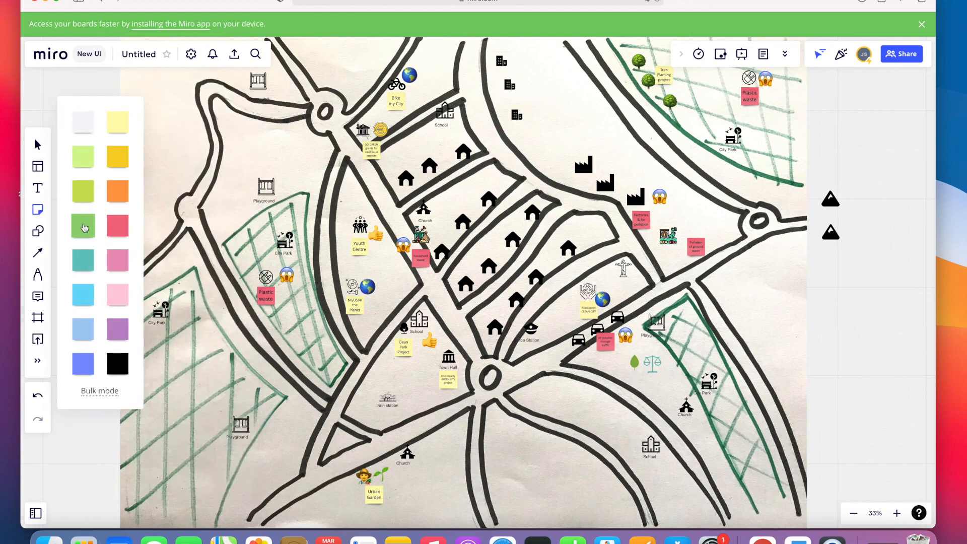
{"action": "left_click", "coordinate": [83, 225]}
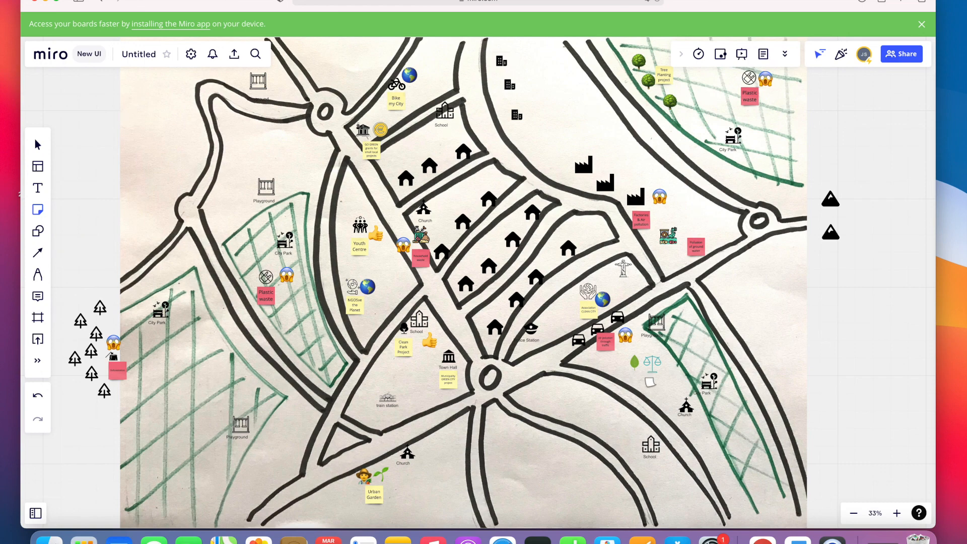
{"action": "left_click", "coordinate": [650, 382]}
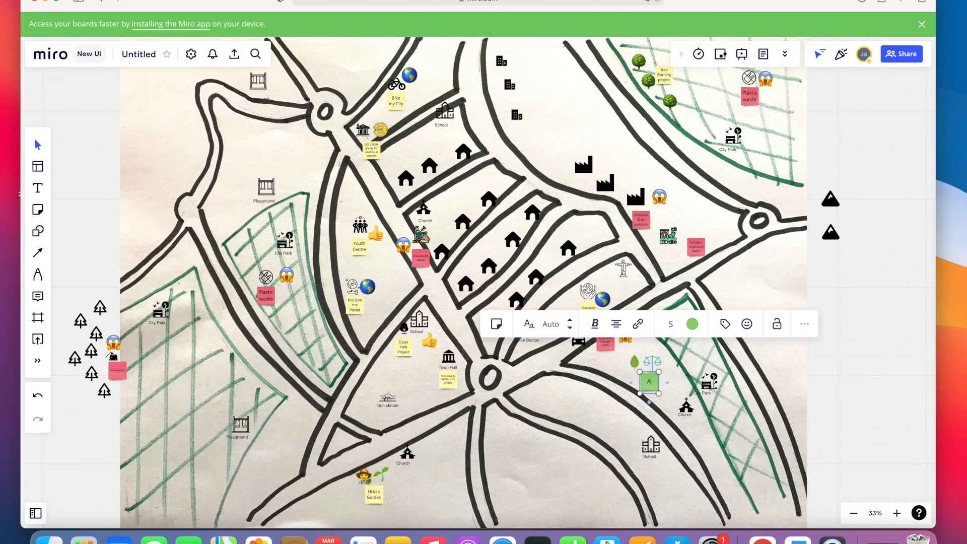
{"action": "type", "text": "dvacacy"}
{"action": "key", "text": "BackSpace"}
{"action": "key", "text": "BackSpace"}
{"action": "key", "text": "BackSpace"}
{"action": "key", "text": "BackSpace"}
{"action": "type", "text": "New law climate"}
{"action": "left_click", "coordinate": [682, 392]}
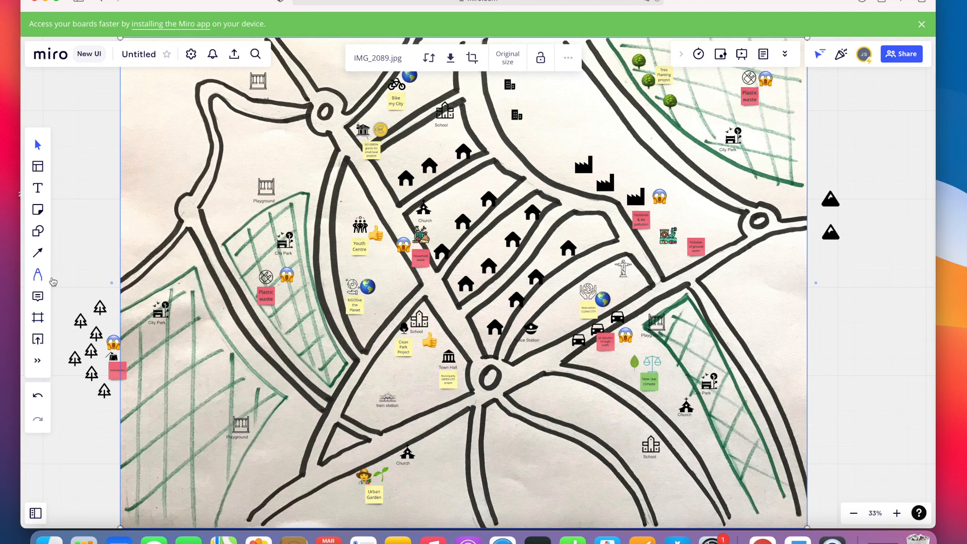
Search IconFinder for "campaign" and place the browser-window megaphone icon in the open area just above the playground beside the northwestern road.
{"action": "left_click", "coordinate": [37, 362]}
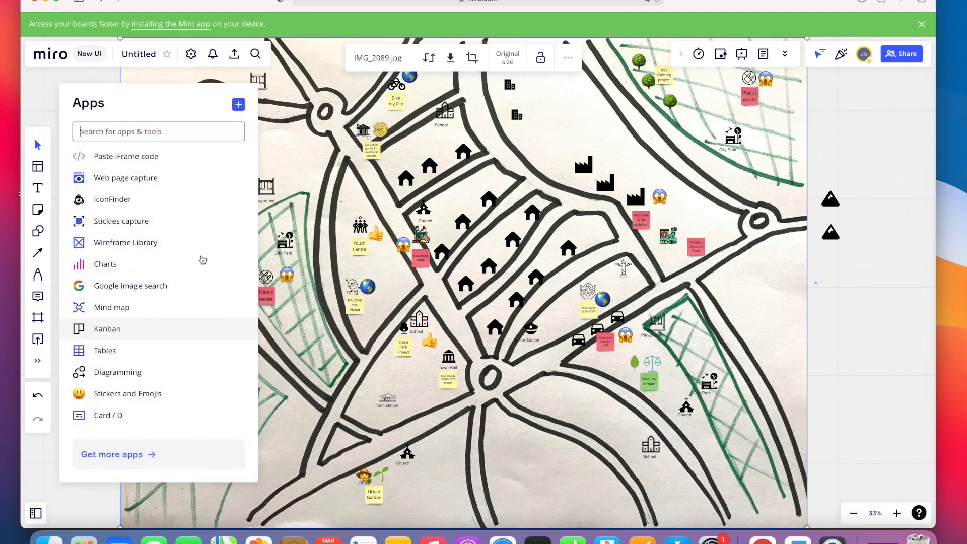
{"action": "left_click", "coordinate": [113, 200]}
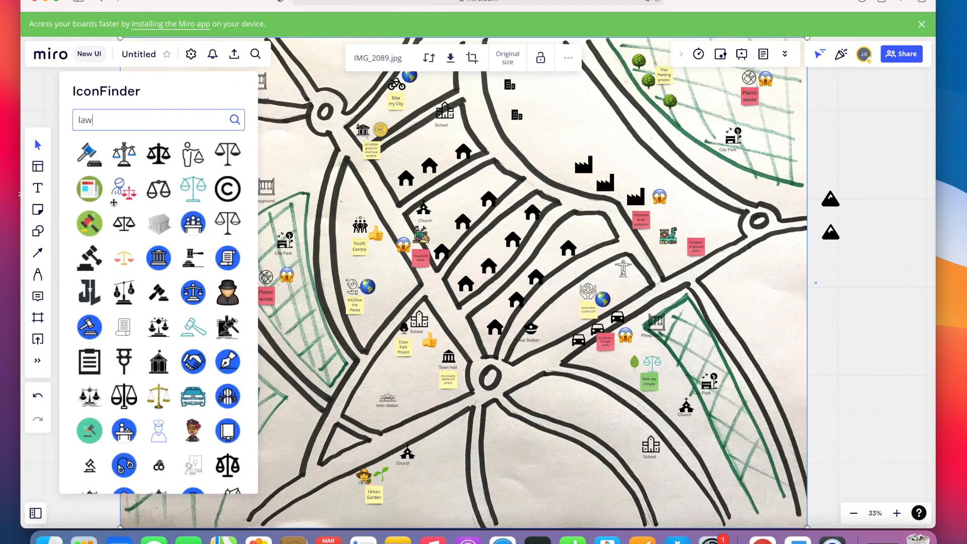
{"action": "key", "text": "super+a"}
{"action": "key", "text": "BackSpace"}
{"action": "type", "text": "campaign"}
{"action": "key", "text": "Return"}
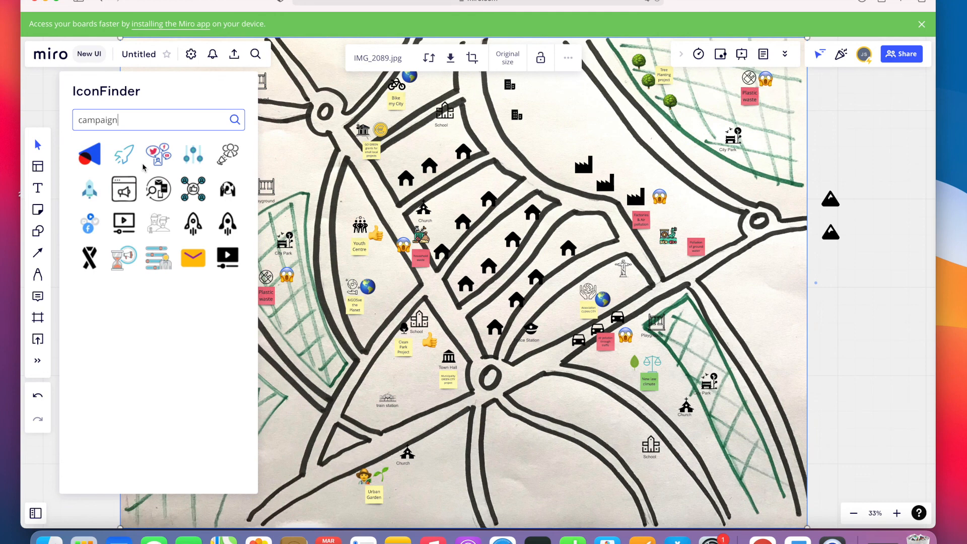
{"action": "left_click_drag", "start_coordinate": [122, 191], "coordinate": [298, 154]}
Add a green sticky note reading "Advocacy campaign" directly below the megaphone icon.
{"action": "left_click", "coordinate": [37, 211]}
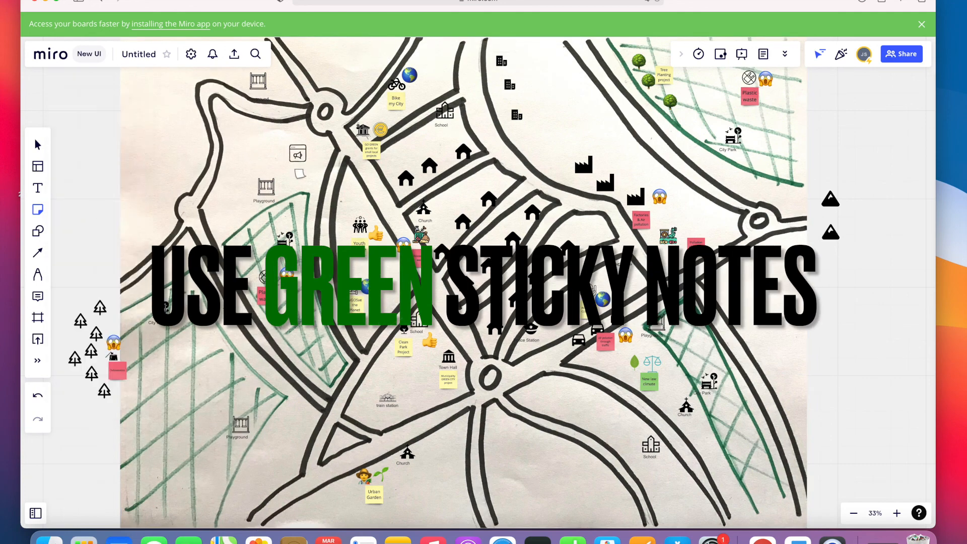
{"action": "left_click", "coordinate": [299, 173]}
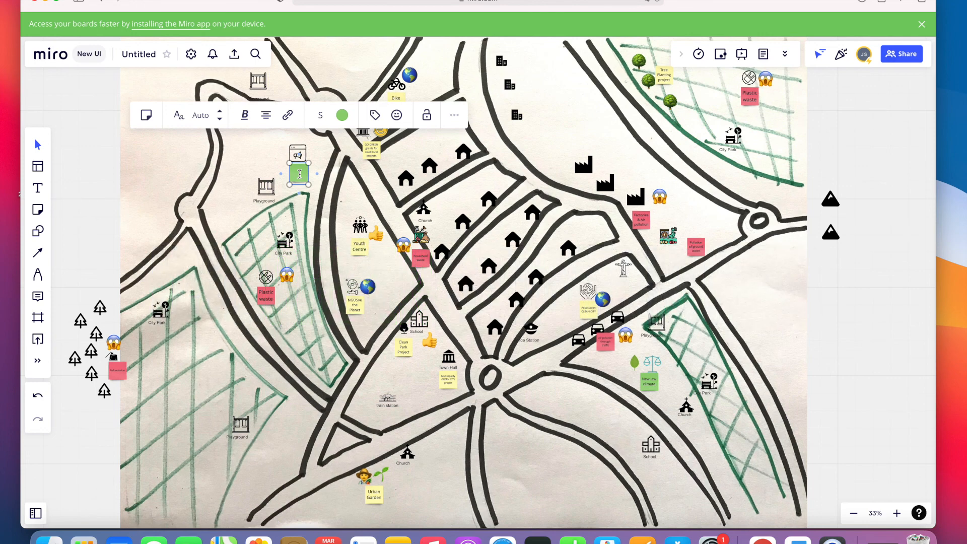
{"action": "type", "text": "Advocacy campau"}
{"action": "key", "text": "BackSpace"}
{"action": "type", "text": "ib"}
{"action": "key", "text": "BackSpace"}
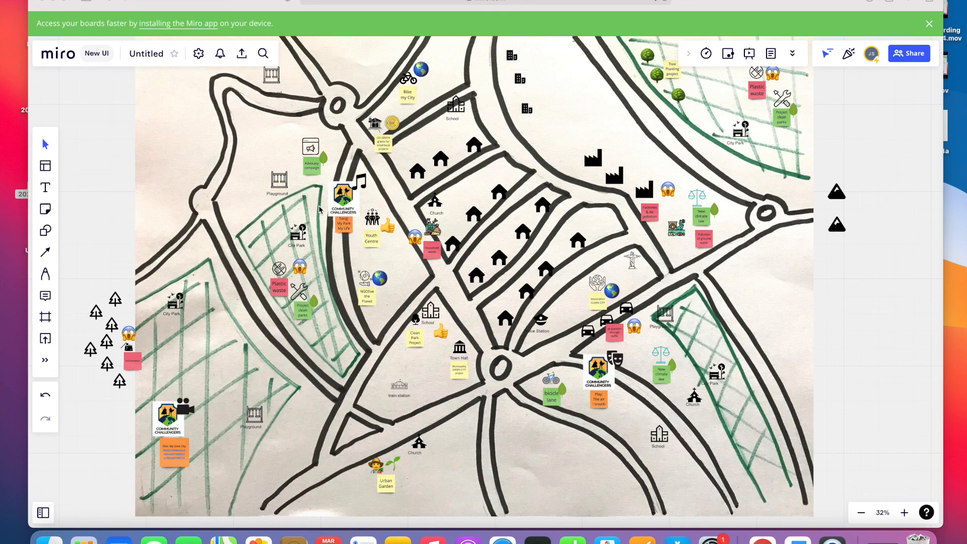
Examine the Community Challengers song marker, the clean parks solution in the western park, and the film marker in the southwestern park.
{"action": "scroll", "coordinate": [319, 209], "scroll_direction": "up", "scroll_amount": 10}
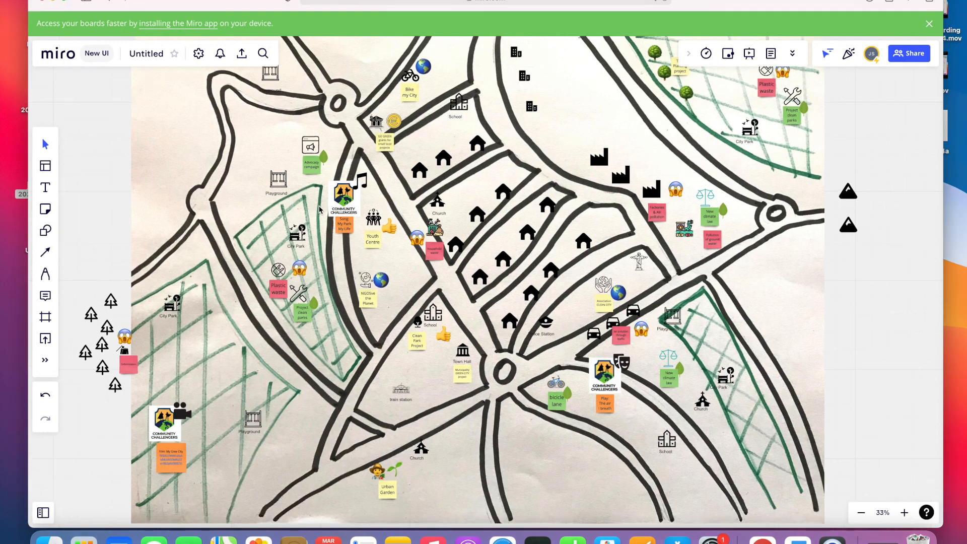
{"action": "scroll", "coordinate": [319, 209], "scroll_direction": "down", "scroll_amount": 1}
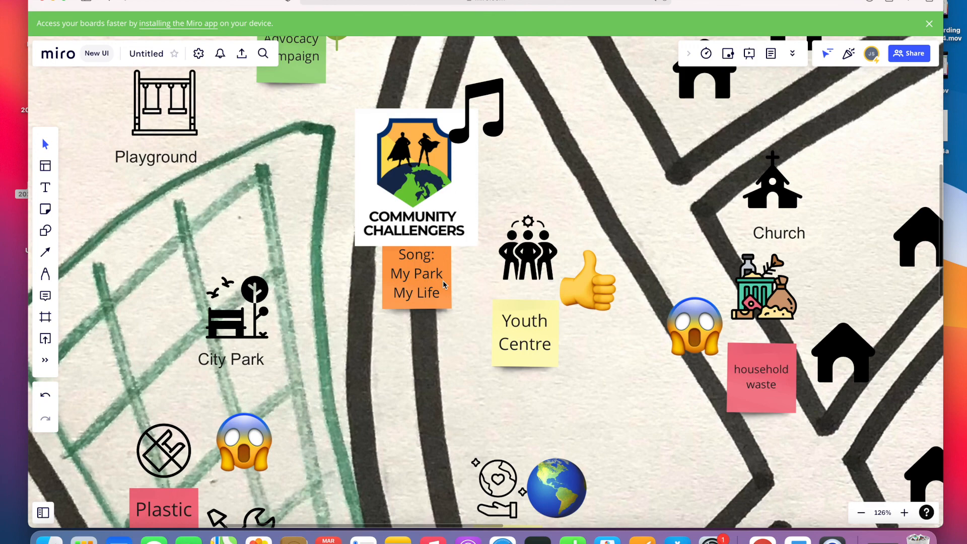
{"action": "scroll", "coordinate": [443, 285], "scroll_direction": "down", "scroll_amount": 2}
{"action": "scroll", "coordinate": [443, 284], "scroll_direction": "right", "scroll_amount": 2}
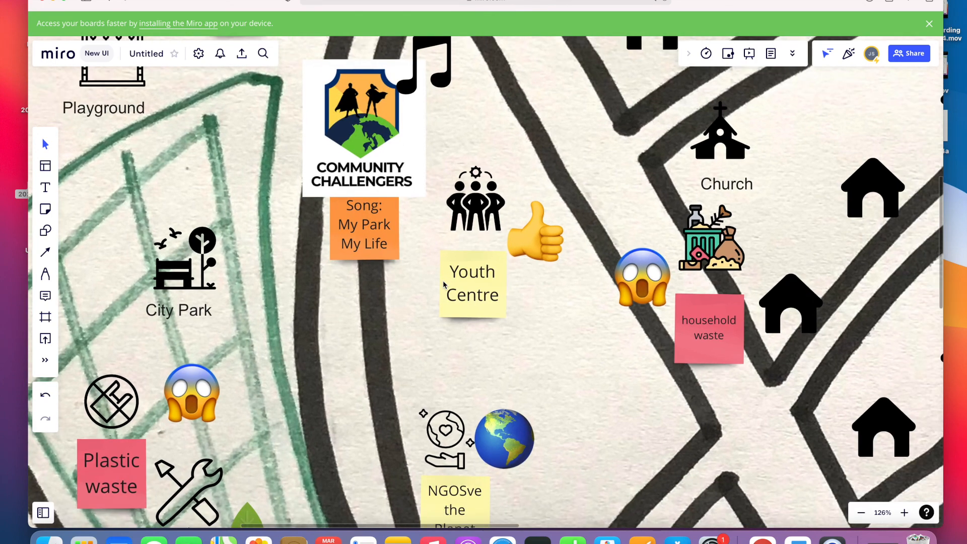
{"action": "scroll", "coordinate": [443, 285], "scroll_direction": "left", "scroll_amount": 4}
{"action": "scroll", "coordinate": [443, 285], "scroll_direction": "down", "scroll_amount": 1}
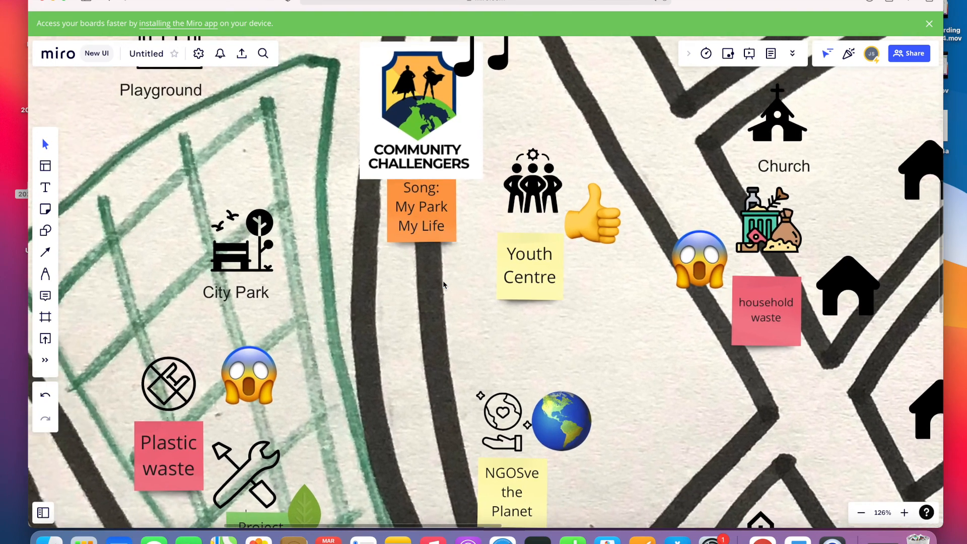
{"action": "scroll", "coordinate": [444, 284], "scroll_direction": "left", "scroll_amount": 4}
{"action": "scroll", "coordinate": [443, 285], "scroll_direction": "down", "scroll_amount": 3}
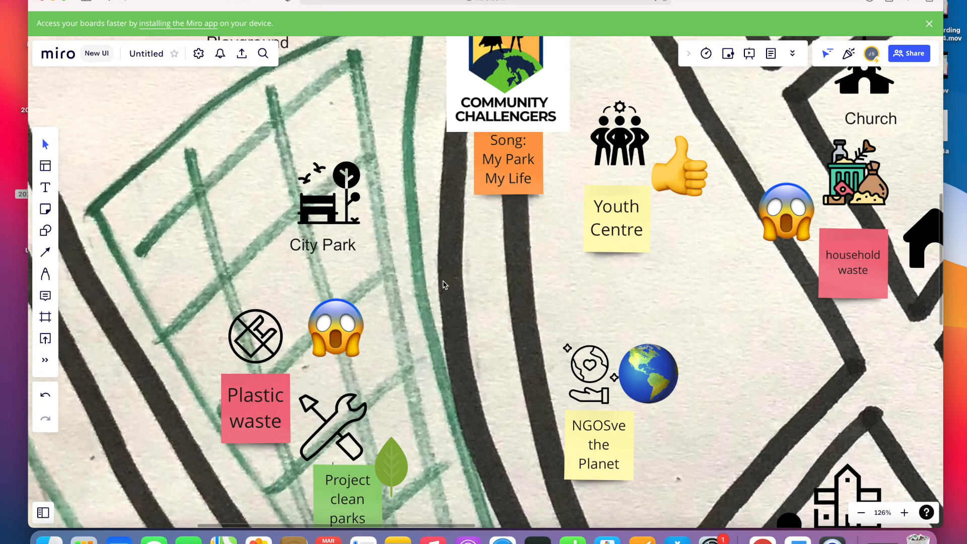
{"action": "scroll", "coordinate": [444, 284], "scroll_direction": "down", "scroll_amount": 4}
{"action": "scroll", "coordinate": [444, 285], "scroll_direction": "left", "scroll_amount": 2}
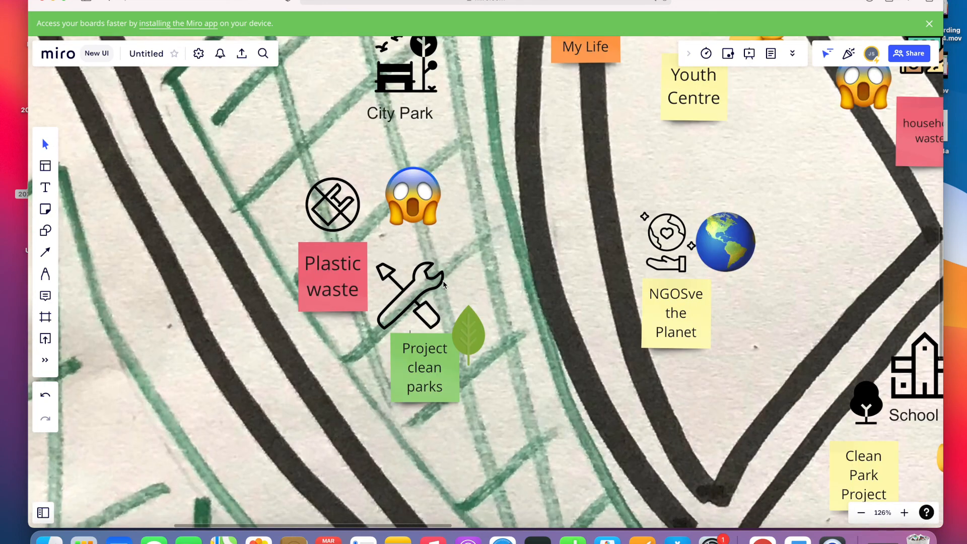
{"action": "scroll", "coordinate": [443, 285], "scroll_direction": "down", "scroll_amount": 6}
{"action": "scroll", "coordinate": [444, 284], "scroll_direction": "left", "scroll_amount": 3}
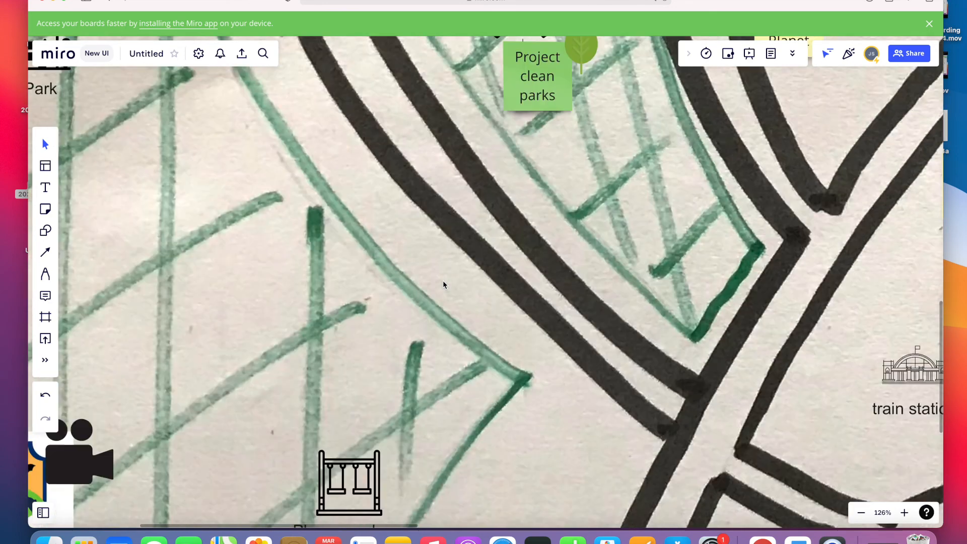
{"action": "scroll", "coordinate": [444, 285], "scroll_direction": "down", "scroll_amount": 4}
{"action": "scroll", "coordinate": [444, 285], "scroll_direction": "left", "scroll_amount": 4}
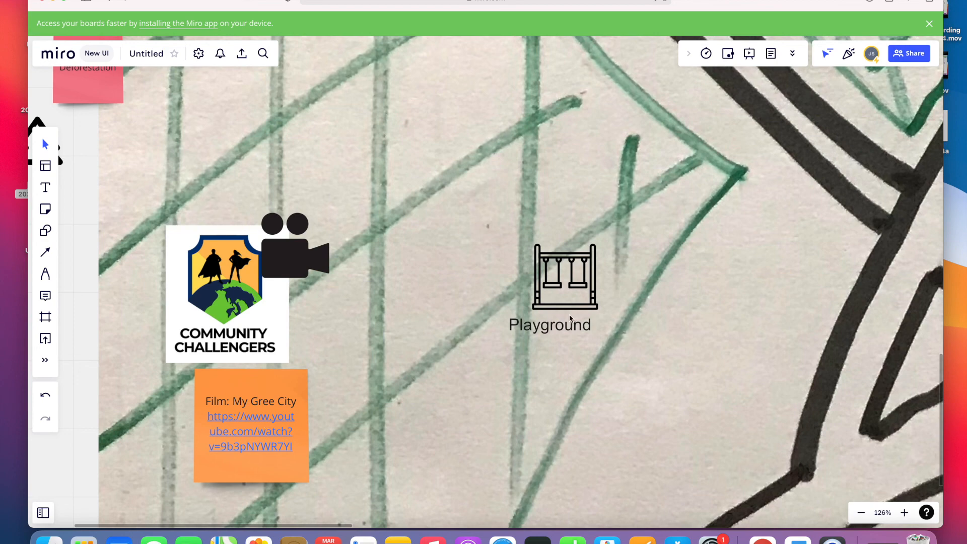
Examine the bicycle lane, the Community Challengers play and the climate law notes around the roundabout, ending with the overall map layout.
{"action": "scroll", "coordinate": [571, 317], "scroll_direction": "down", "scroll_amount": 5}
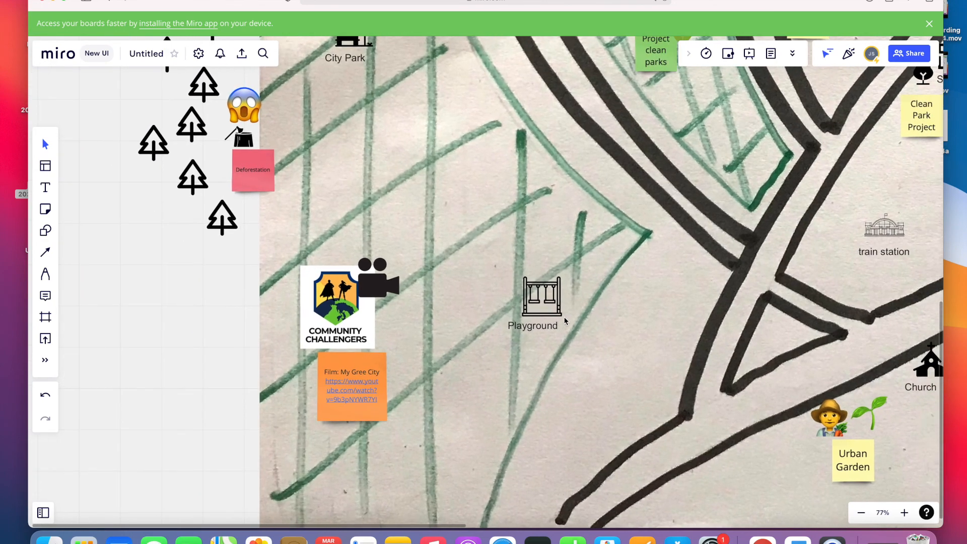
{"action": "scroll", "coordinate": [566, 321], "scroll_direction": "right", "scroll_amount": 10}
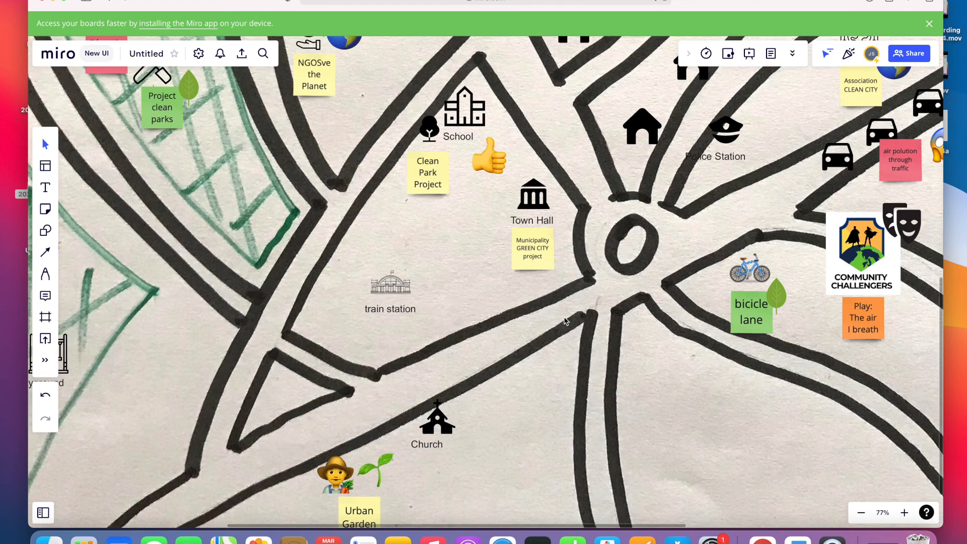
{"action": "scroll", "coordinate": [566, 321], "scroll_direction": "right", "scroll_amount": 3}
{"action": "scroll", "coordinate": [566, 321], "scroll_direction": "up", "scroll_amount": 1}
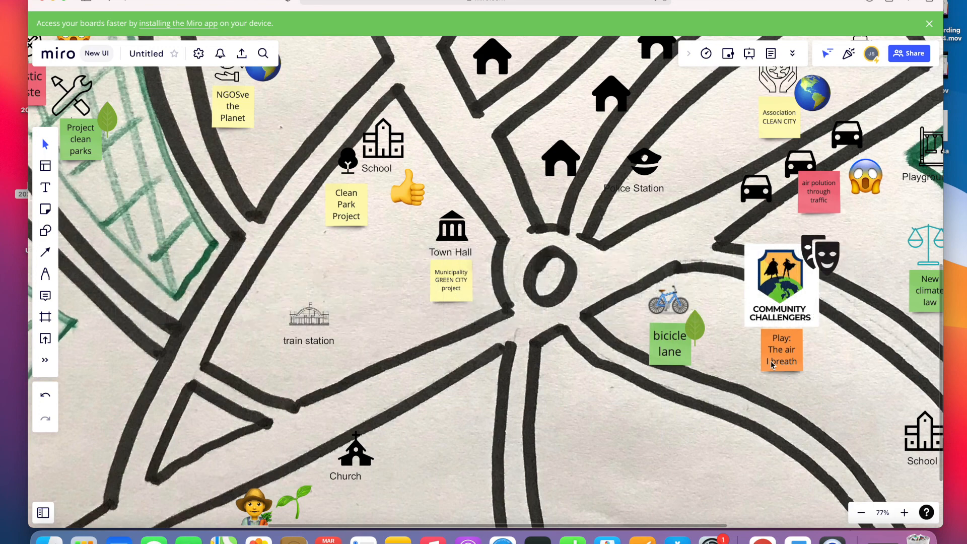
{"action": "scroll", "coordinate": [772, 364], "scroll_direction": "up", "scroll_amount": 2}
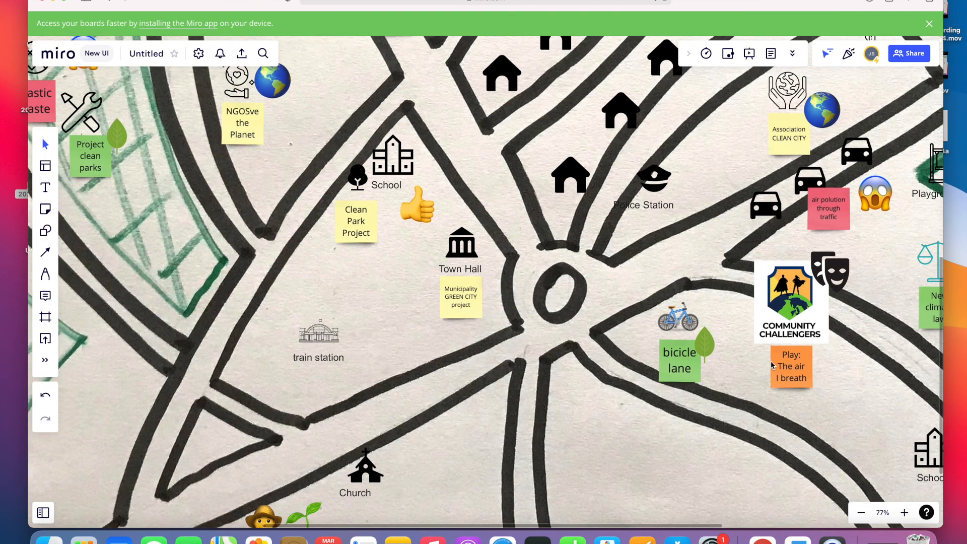
{"action": "scroll", "coordinate": [773, 368], "scroll_direction": "down", "scroll_amount": 5}
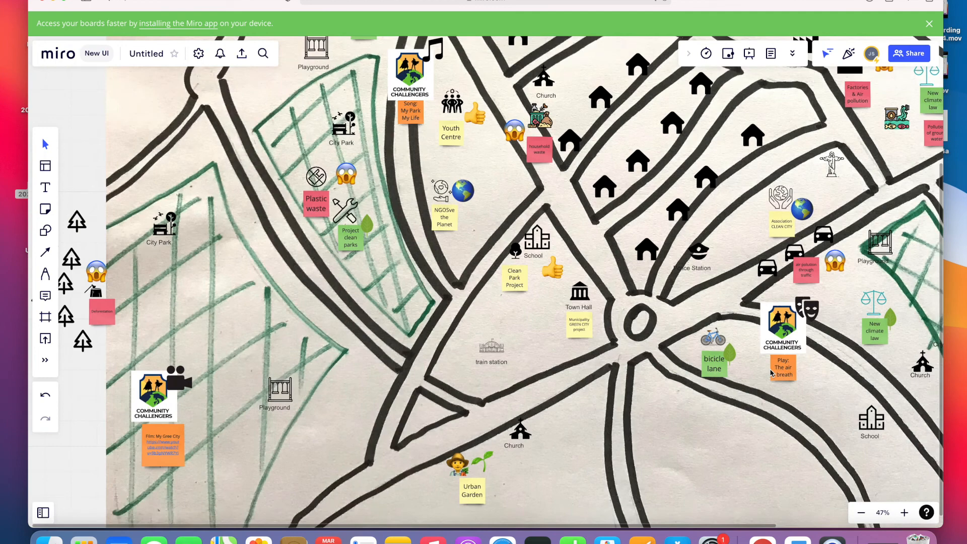
{"action": "scroll", "coordinate": [771, 373], "scroll_direction": "down", "scroll_amount": 2}
{"action": "scroll", "coordinate": [771, 373], "scroll_direction": "right", "scroll_amount": 5}
{"action": "scroll", "coordinate": [772, 373], "scroll_direction": "up", "scroll_amount": 2}
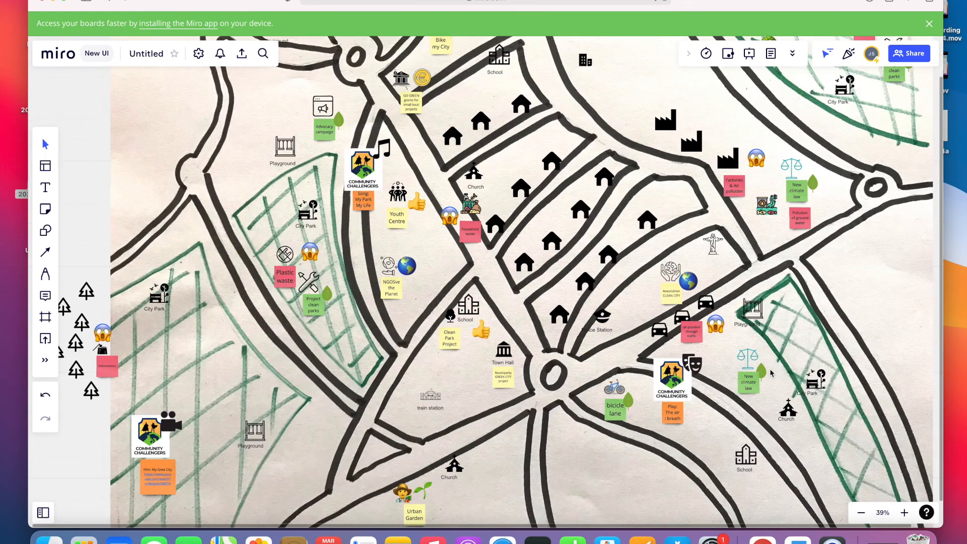
{"action": "scroll", "coordinate": [745, 379], "scroll_direction": "down", "scroll_amount": 3}
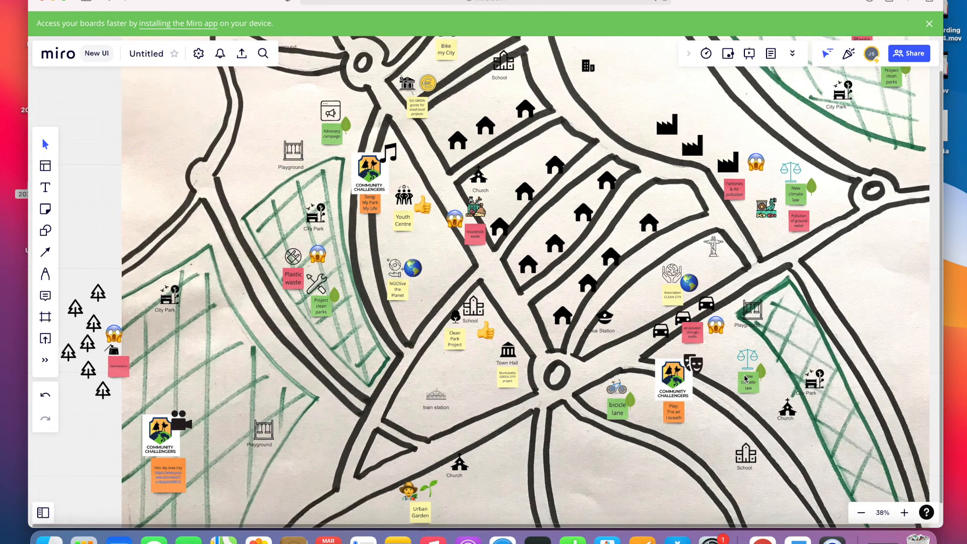
{"action": "scroll", "coordinate": [744, 379], "scroll_direction": "up", "scroll_amount": 3}
{"action": "scroll", "coordinate": [744, 378], "scroll_direction": "down", "scroll_amount": 3}
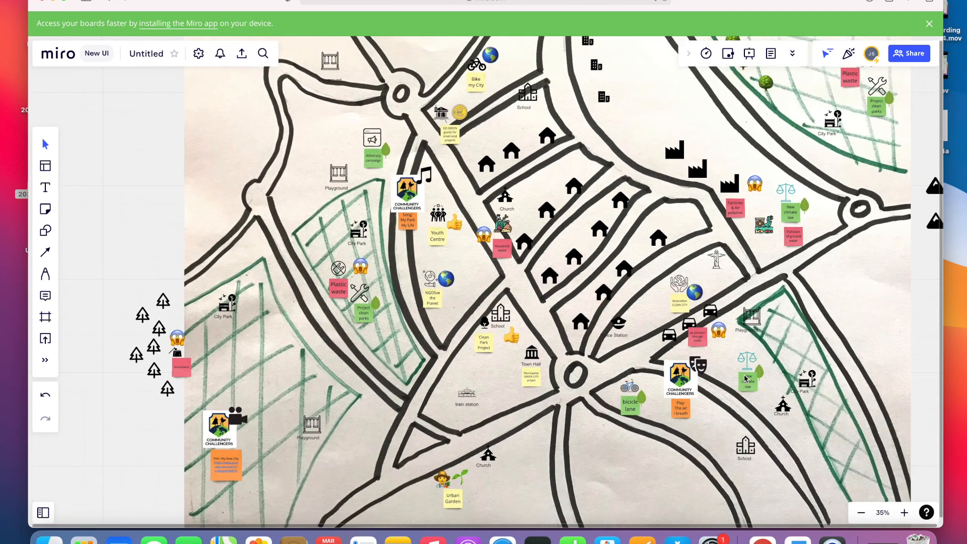
{"action": "scroll", "coordinate": [744, 379], "scroll_direction": "up", "scroll_amount": 2}
{"action": "scroll", "coordinate": [745, 379], "scroll_direction": "right", "scroll_amount": 4}
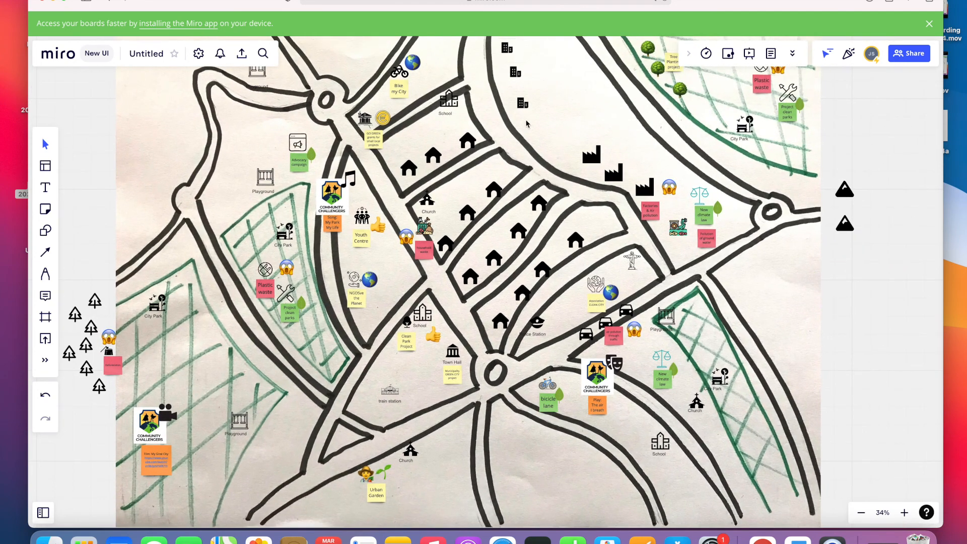
Add the Community Challengers logo screenshot from the desktop to the map, shrink it to match the other logos and place it just below the central roundabout.
{"action": "left_click_drag", "start_coordinate": [267, 7], "coordinate": [313, 8]}
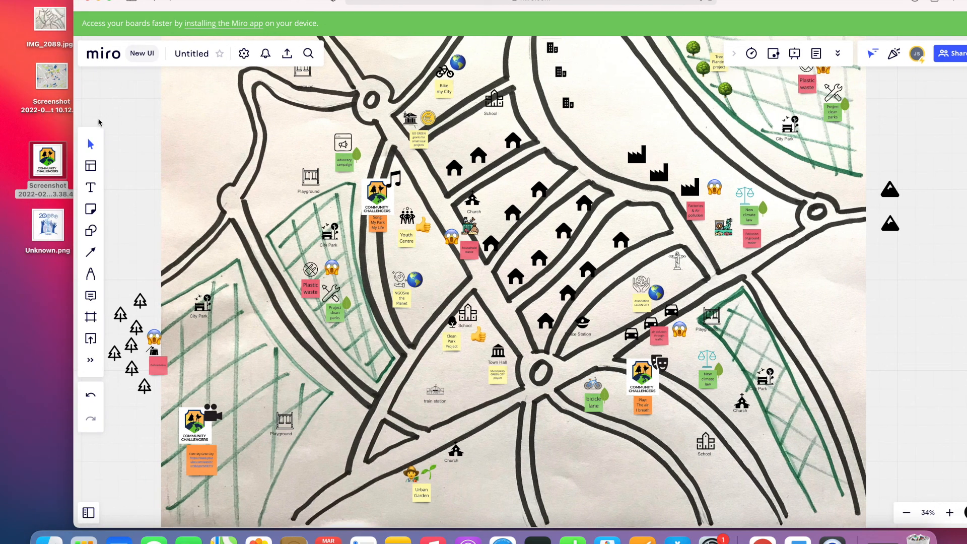
{"action": "left_click_drag", "start_coordinate": [48, 161], "coordinate": [221, 157]}
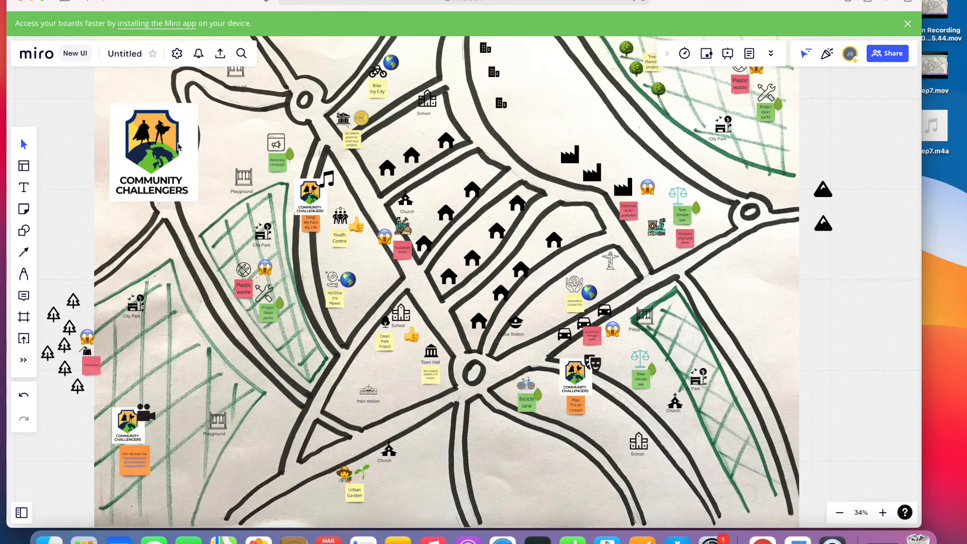
{"action": "left_click_drag", "start_coordinate": [199, 104], "coordinate": [470, 420]}
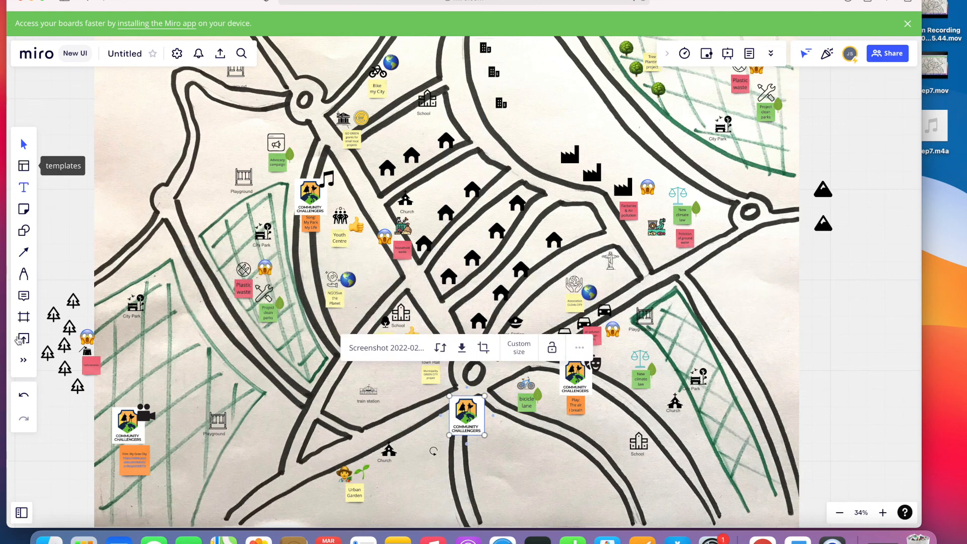
Place the framed picture icon from IconFinder's "painting" results at the upper-right corner of the new Community Challengers logo.
{"action": "left_click", "coordinate": [23, 360]}
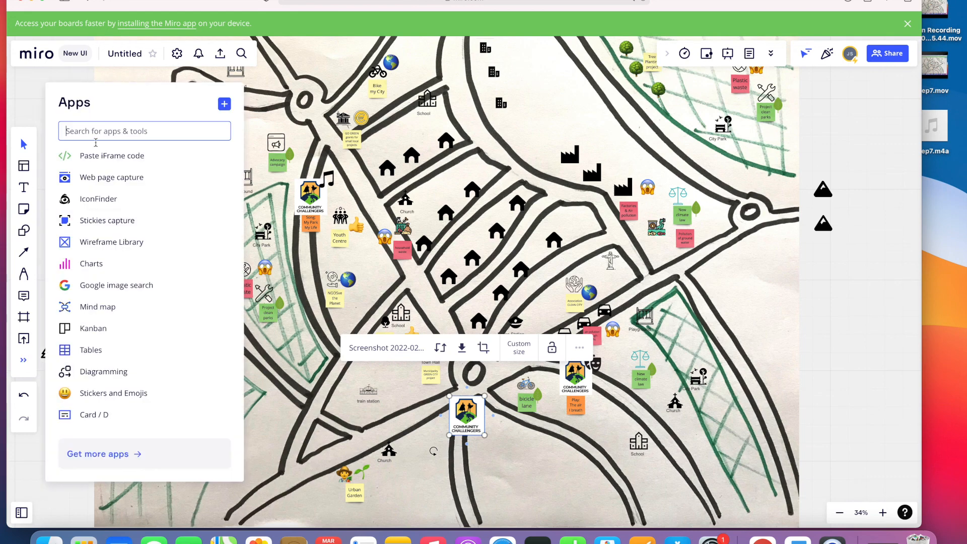
{"action": "left_click", "coordinate": [91, 199]}
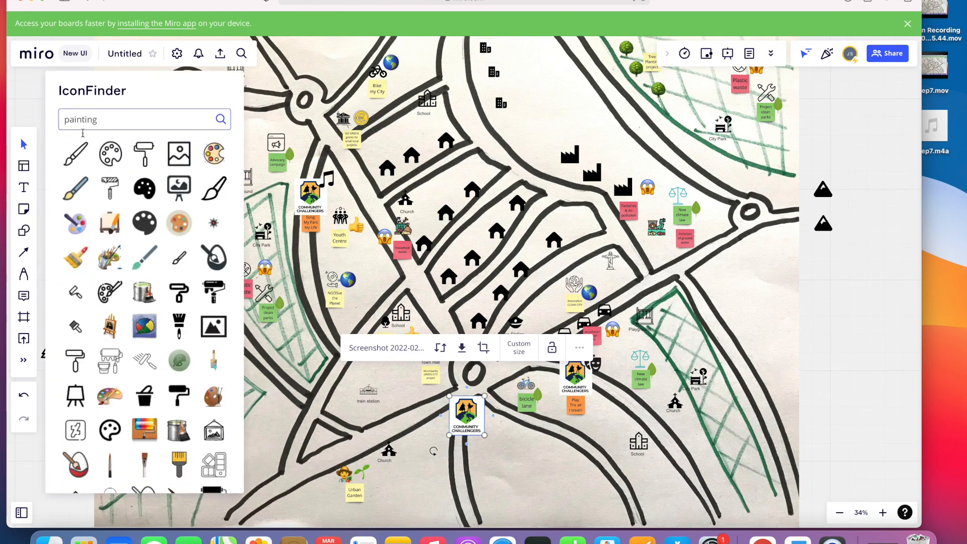
{"action": "left_click_drag", "start_coordinate": [177, 154], "coordinate": [490, 401]}
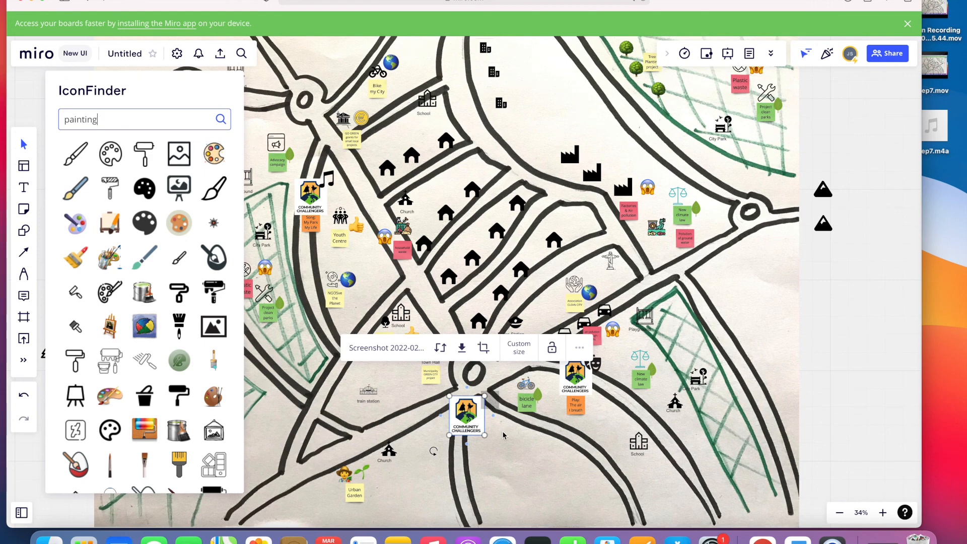
{"action": "left_click", "coordinate": [495, 404]}
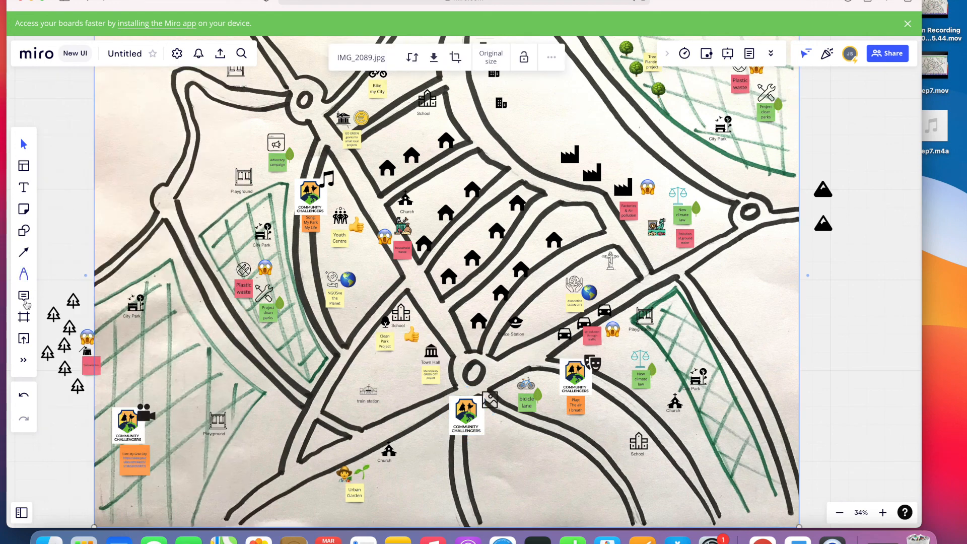
Add an orange sticky note reading "Visual Art project" and position it directly below the new Community Challengers logo.
{"action": "left_click", "coordinate": [24, 208]}
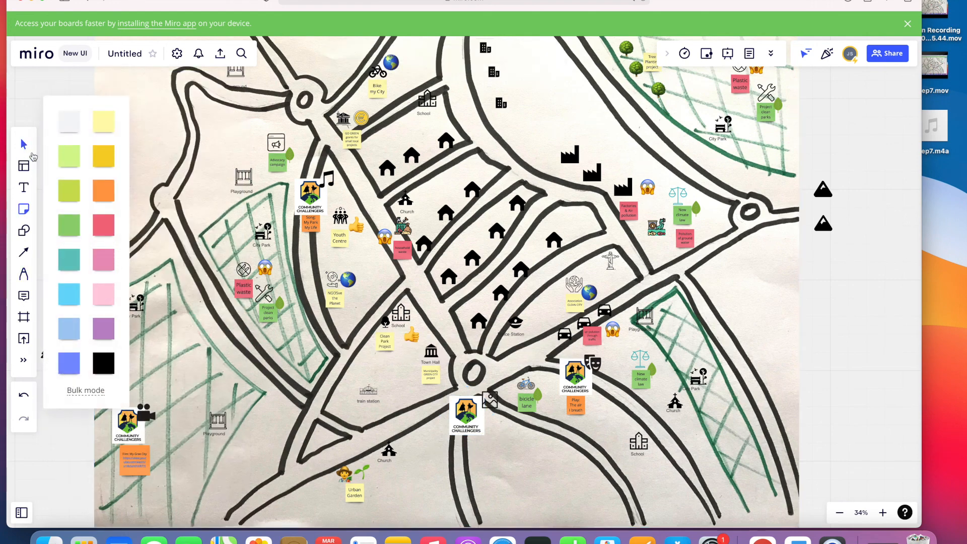
{"action": "left_click", "coordinate": [107, 197]}
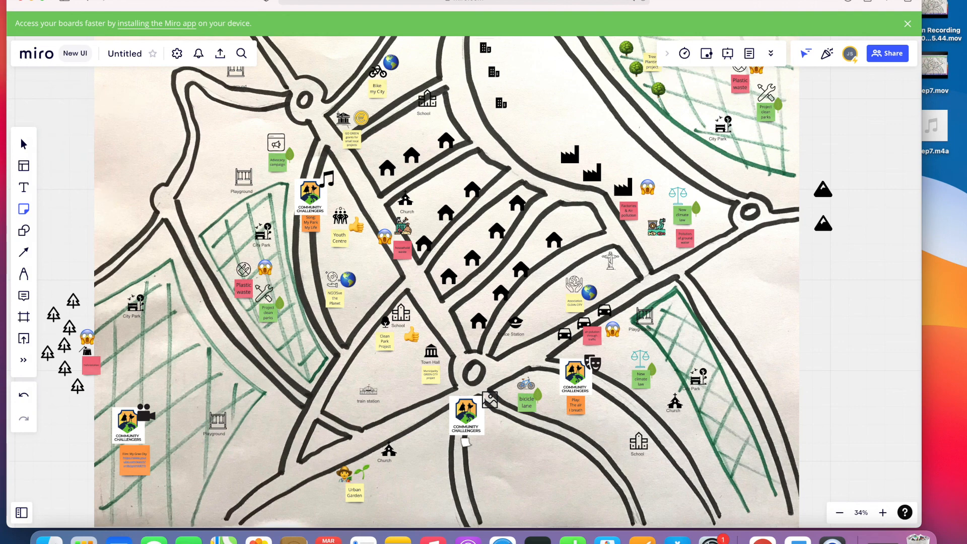
{"action": "left_click", "coordinate": [466, 443]}
{"action": "type", "text": "V"}
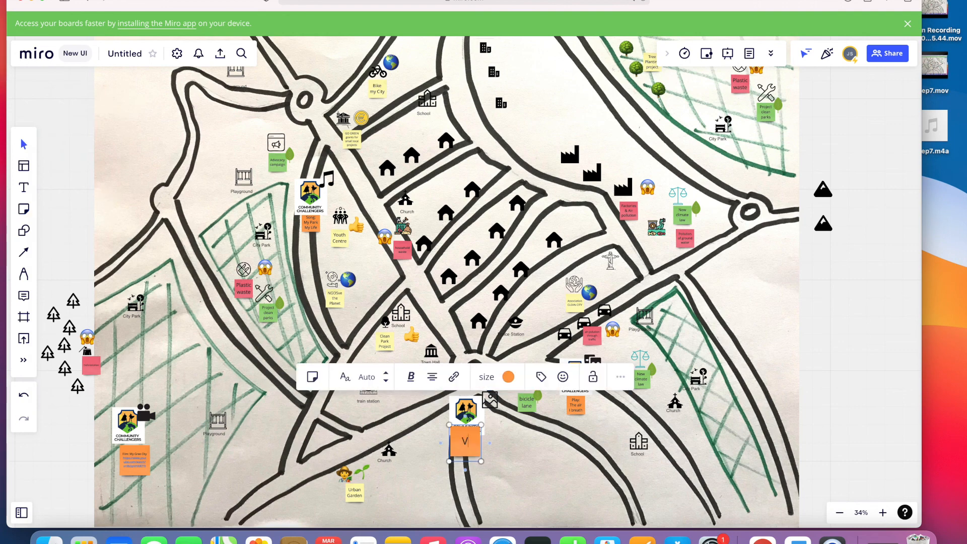
{"action": "type", "text": "isual Art project"}
{"action": "left_click", "coordinate": [500, 447]}
{"action": "left_click_drag", "start_coordinate": [455, 437], "coordinate": [456, 444]}
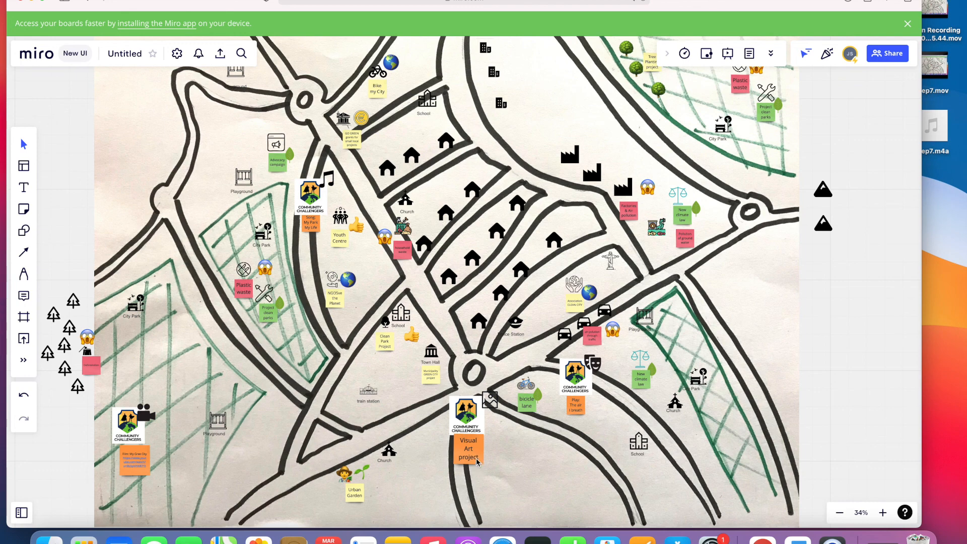
{"action": "left_click", "coordinate": [478, 460]}
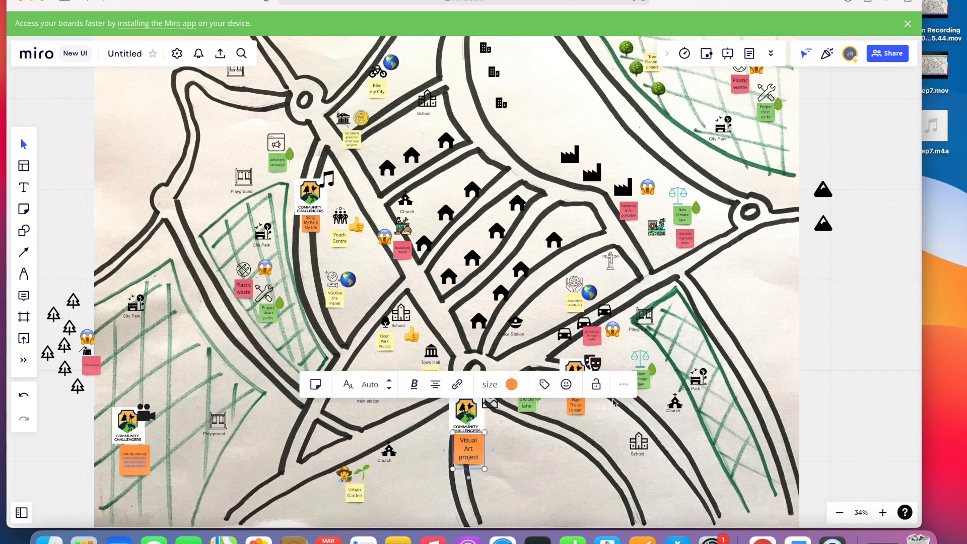
Nudge the framed picture icon closer to the upper-right corner of the Visual Art project's Community Challengers logo.
{"action": "left_click", "coordinate": [557, 456]}
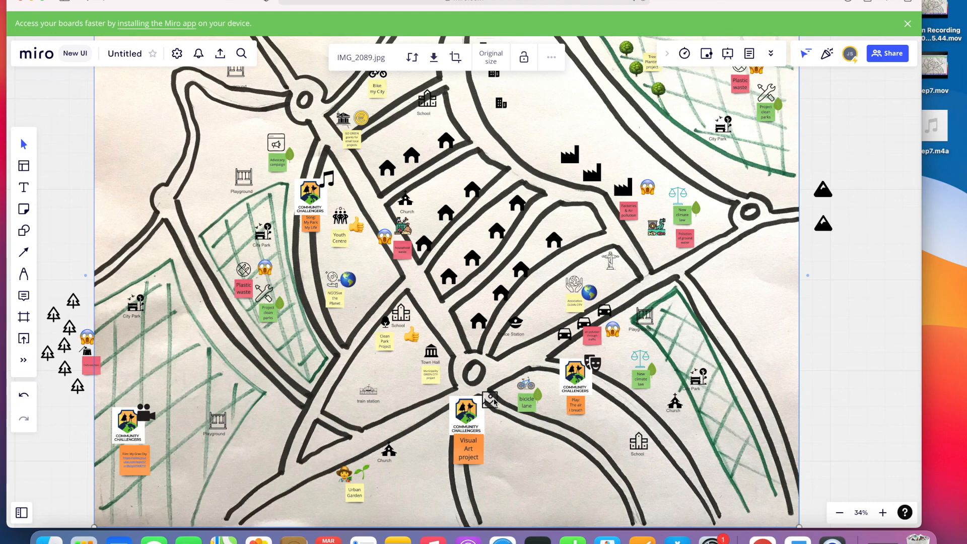
{"action": "left_click_drag", "start_coordinate": [495, 401], "coordinate": [489, 400]}
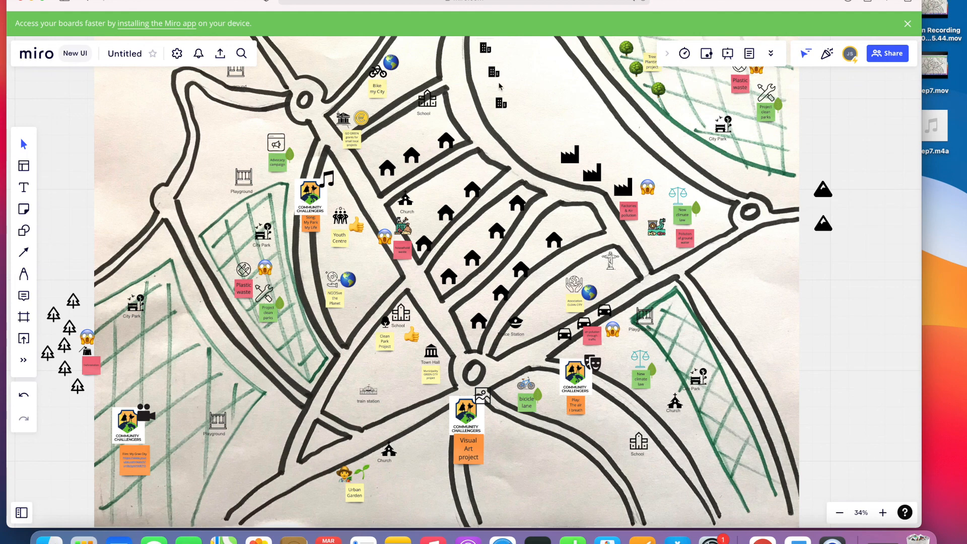
{"action": "scroll", "coordinate": [559, 105], "scroll_direction": "down", "scroll_amount": 2}
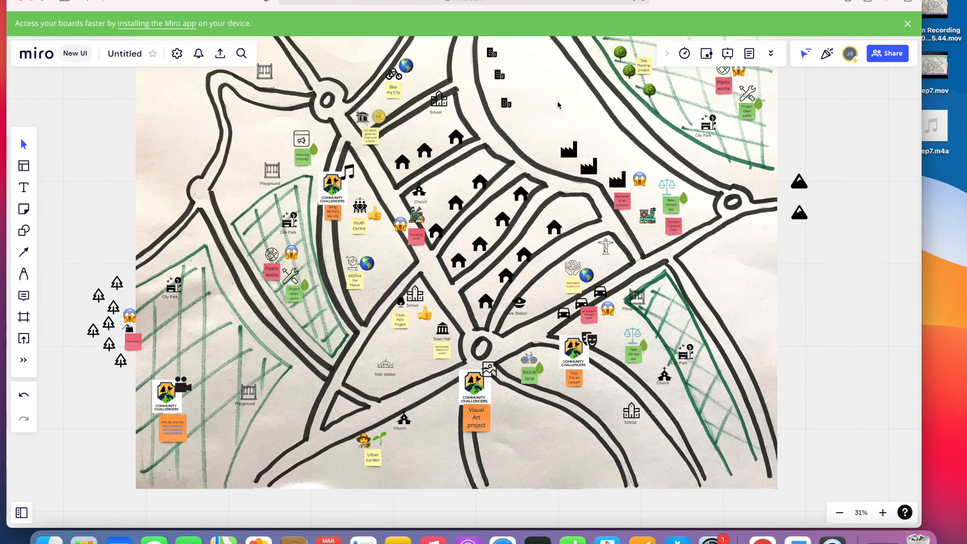
{"action": "scroll", "coordinate": [558, 105], "scroll_direction": "up", "scroll_amount": 2}
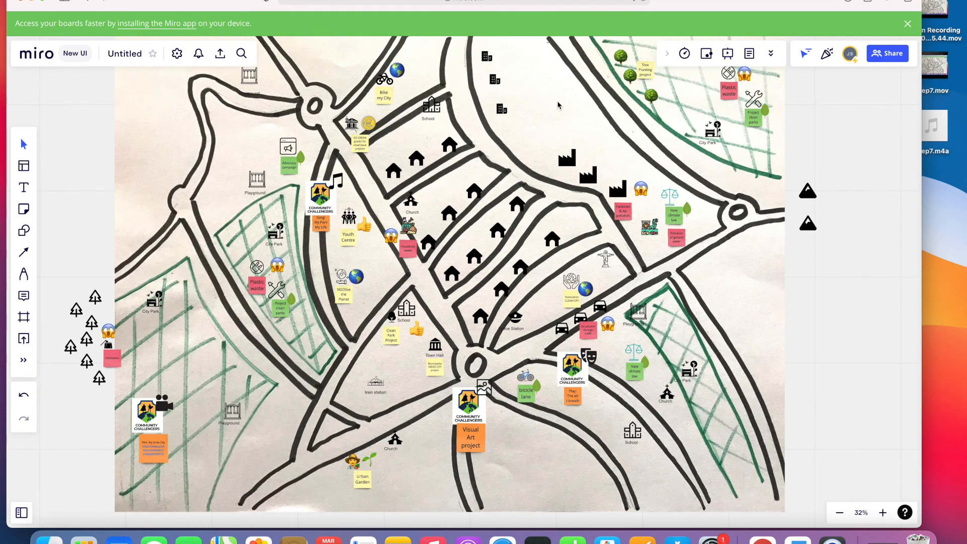
{"action": "scroll", "coordinate": [558, 105], "scroll_direction": "down", "scroll_amount": 1}
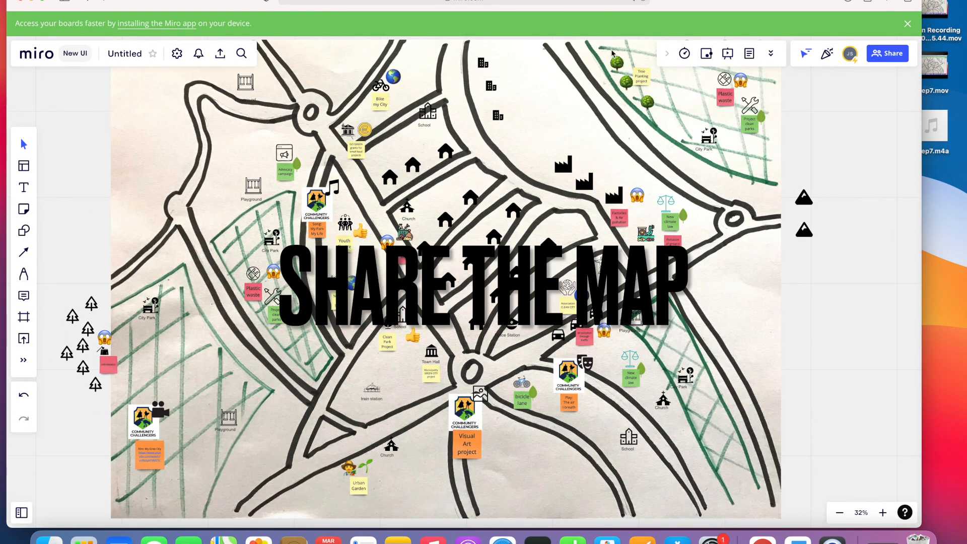
{"action": "left_click", "coordinate": [771, 57]}
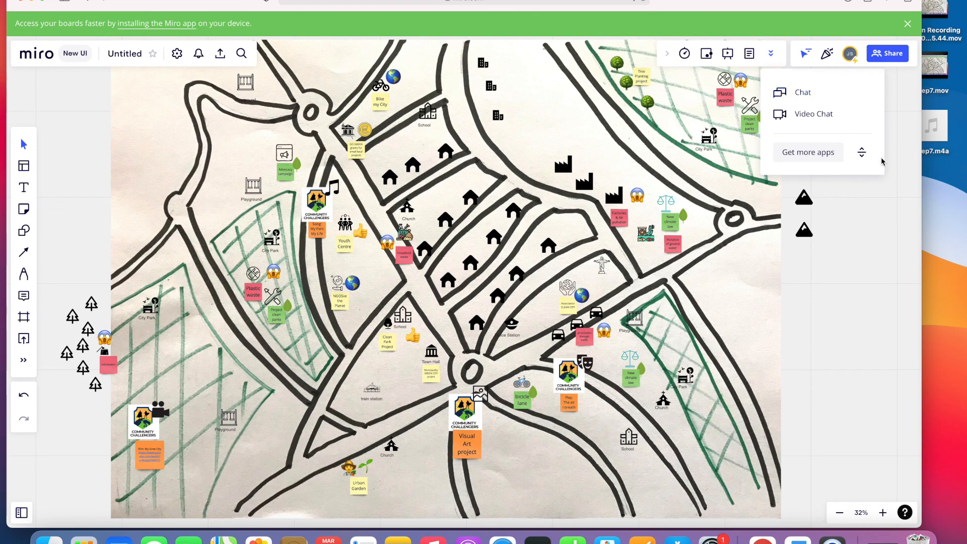
{"action": "left_click", "coordinate": [866, 199]}
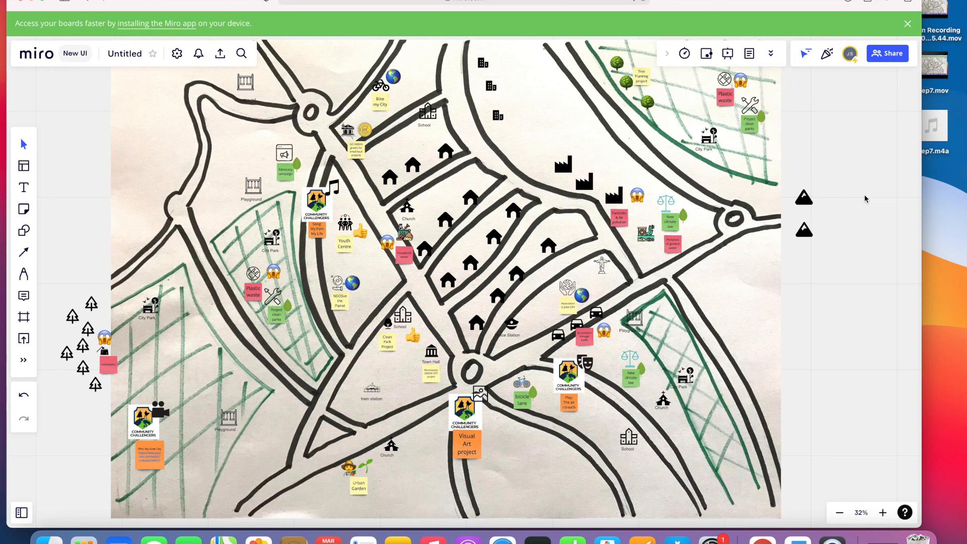